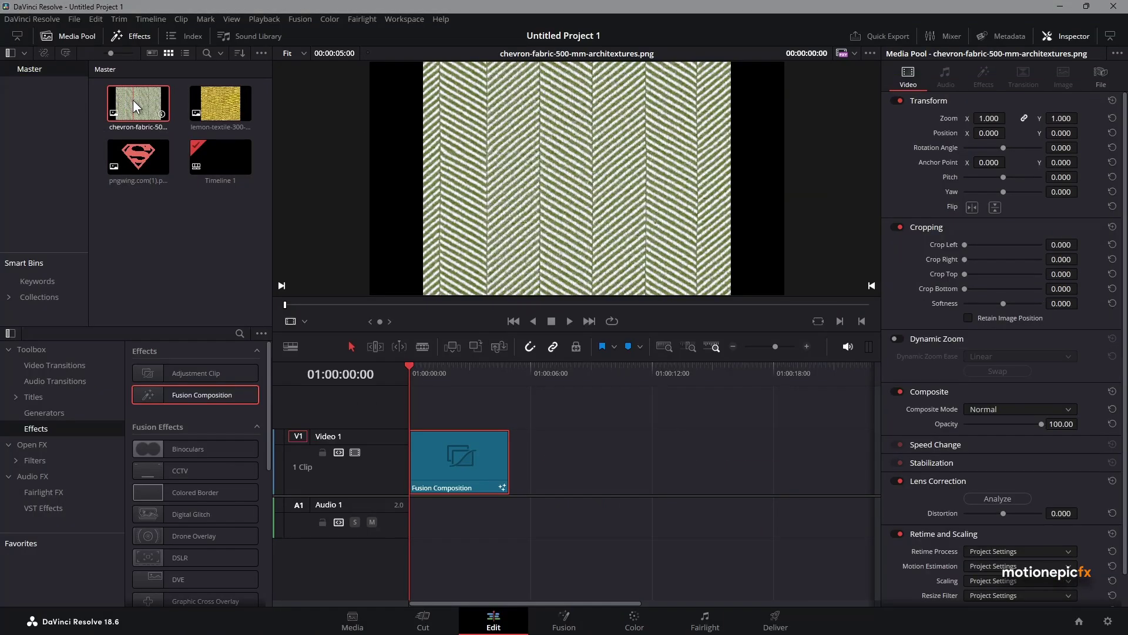
# Step: Preview the lemon textile clip from the Media Pool, then bring up the Chrome browser window
pyautogui.click(212, 103)
pyautogui.moveTo(694, 621)
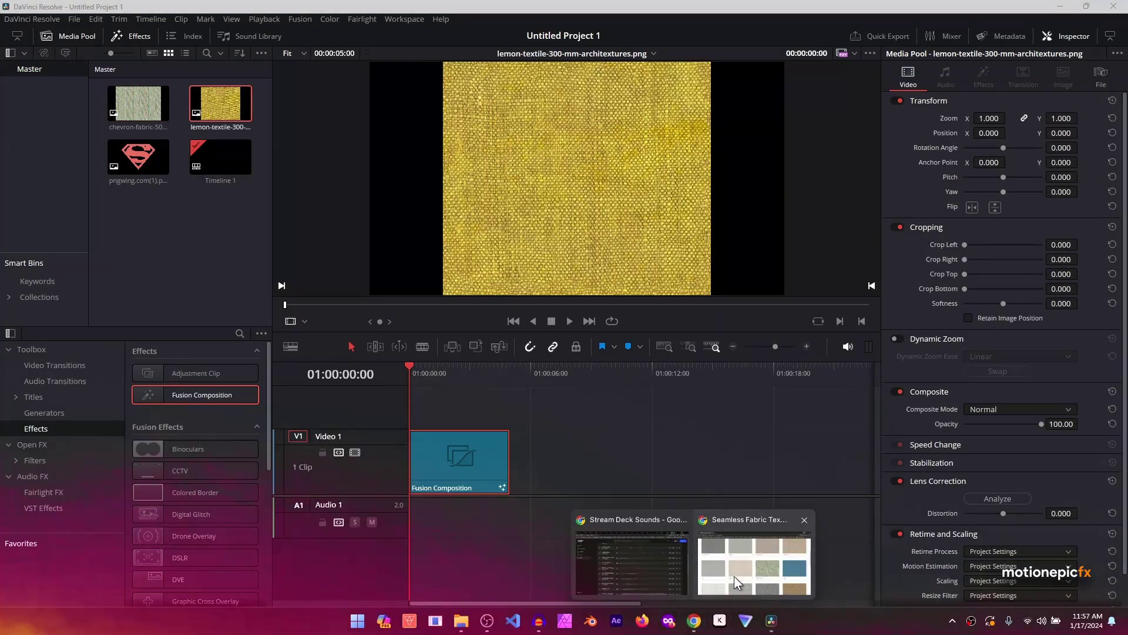
pyautogui.click(735, 581)
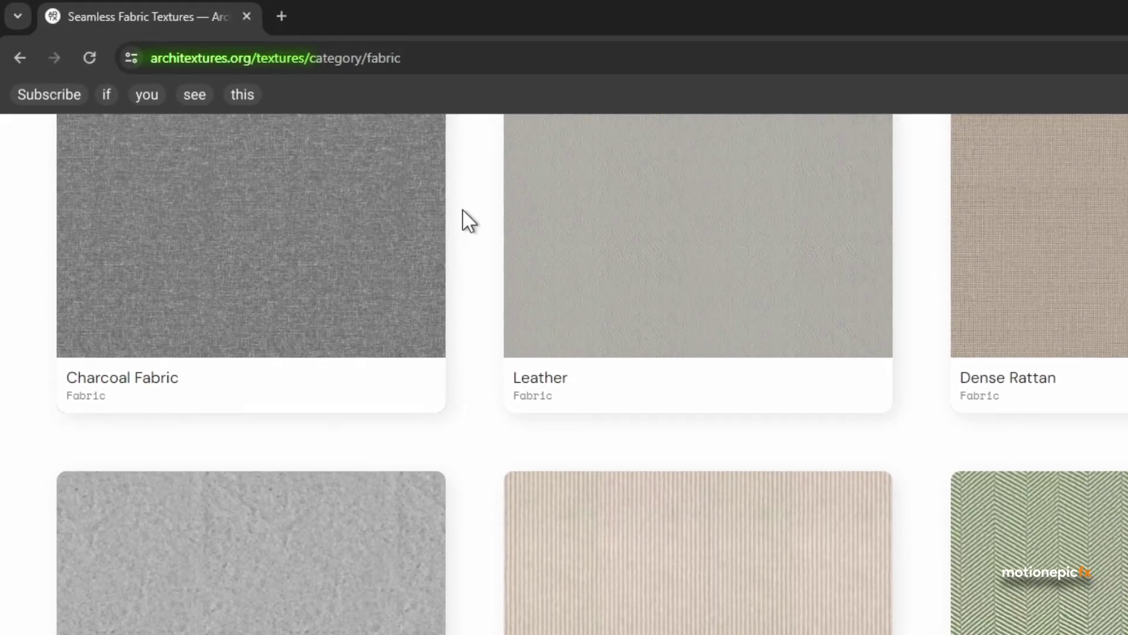
pyautogui.scroll(8, 486, 504)
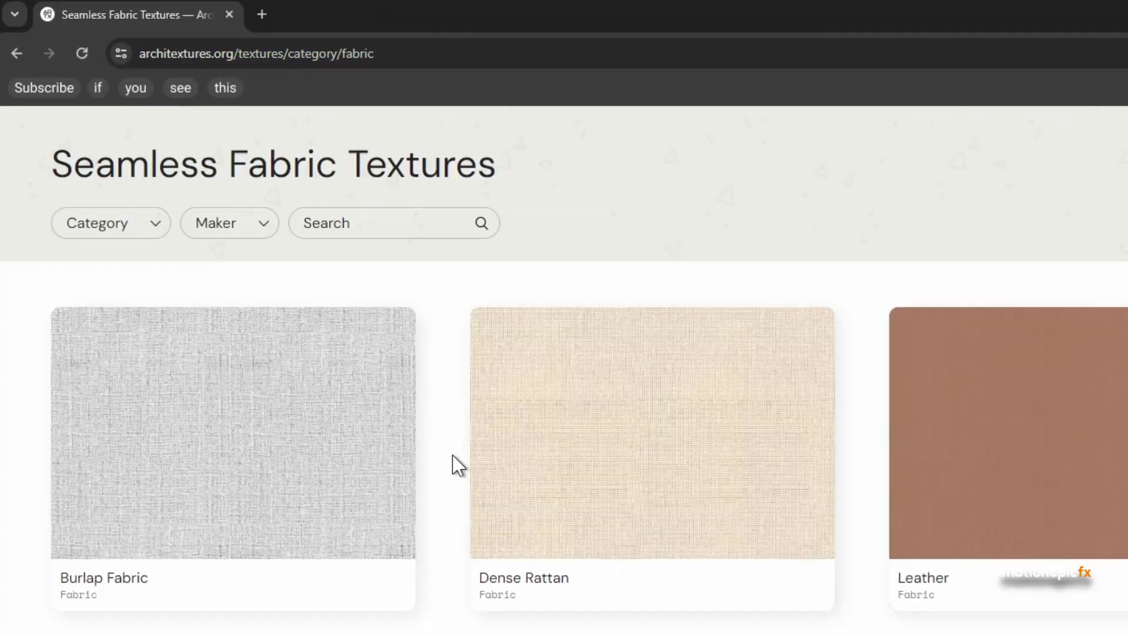
pyautogui.scroll(-15, 452, 455)
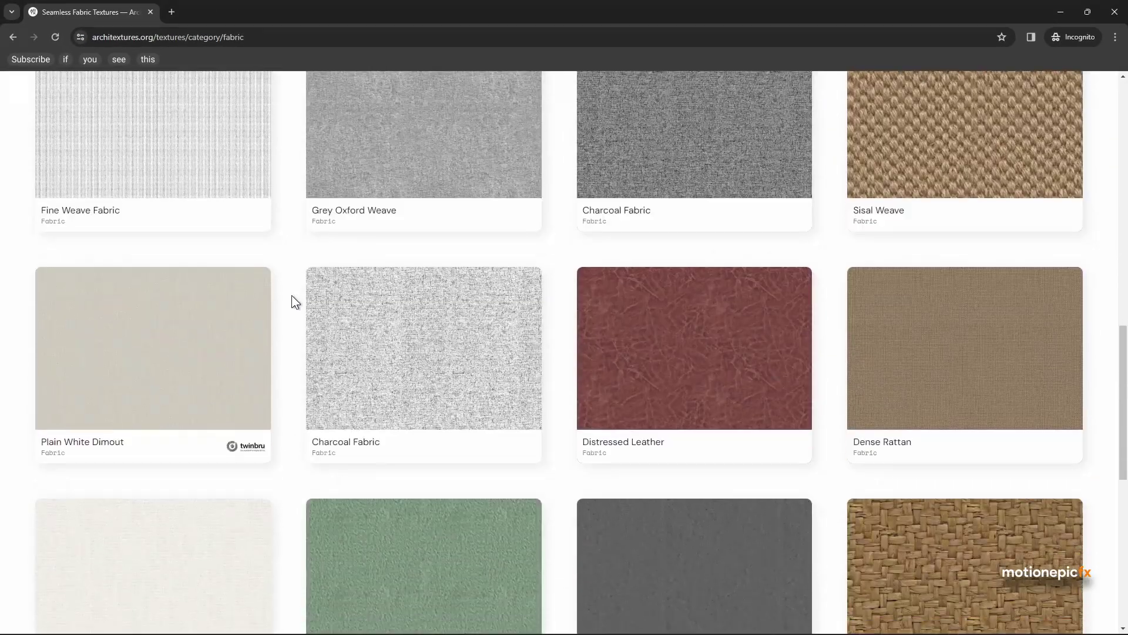
pyautogui.scroll(-2, 292, 295)
pyautogui.scroll(4, 285, 149)
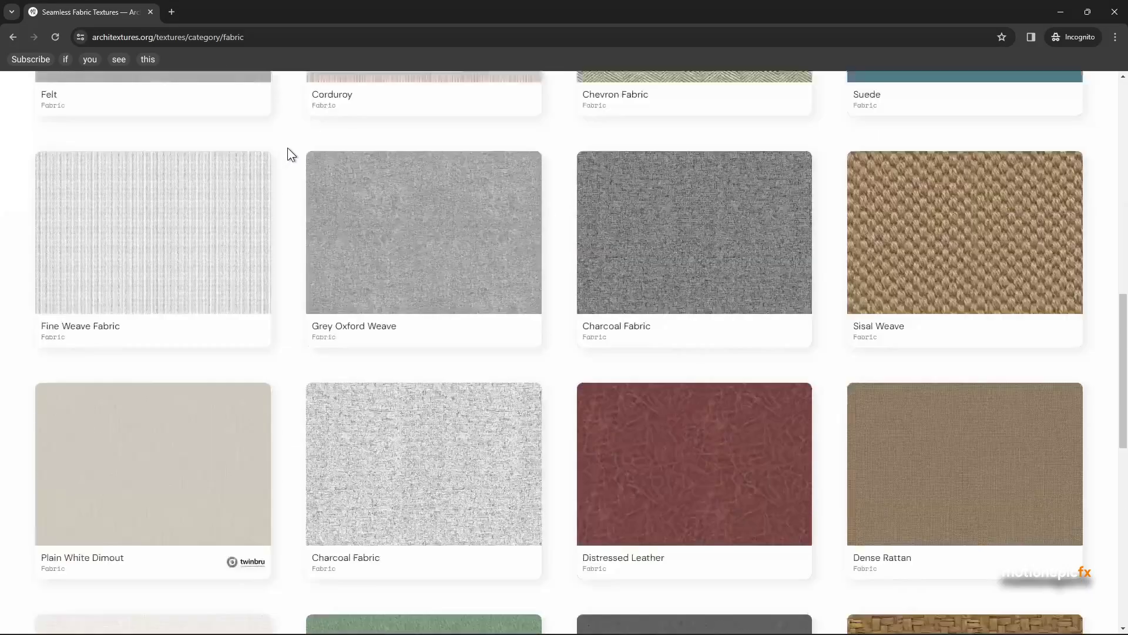
# Step: Leave the browser and switch DaVinci Resolve to the Fusion page
pyautogui.click(1055, 11)
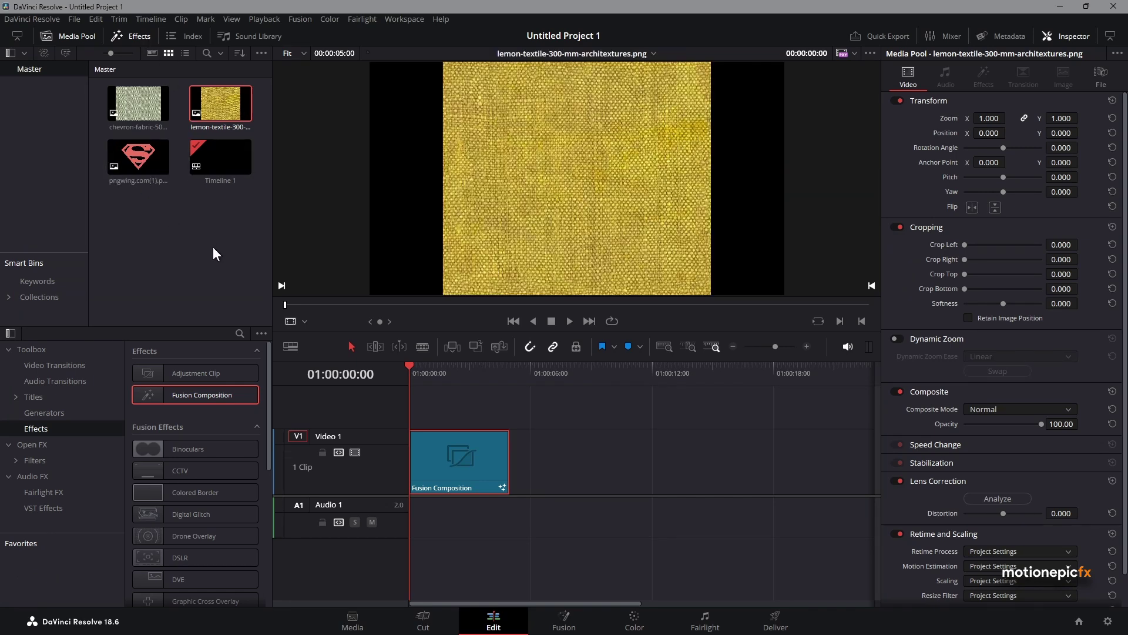
pyautogui.click(564, 621)
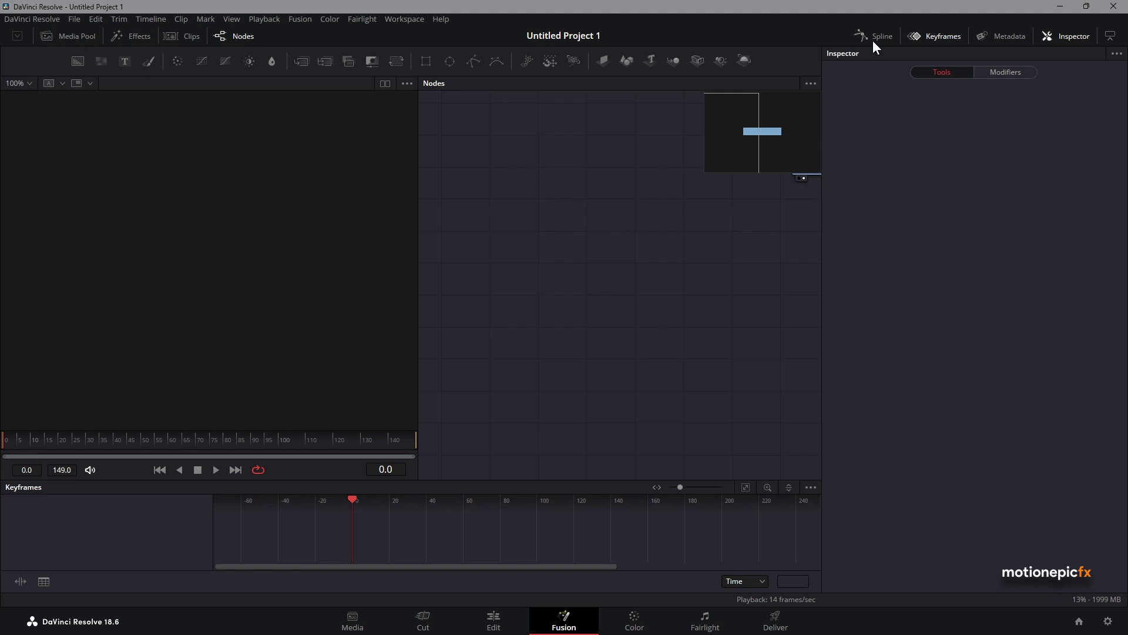
# Step: Bring the lemon textile clip from the Media Pool into the node graph and view it
pyautogui.click(945, 38)
pyautogui.click(70, 37)
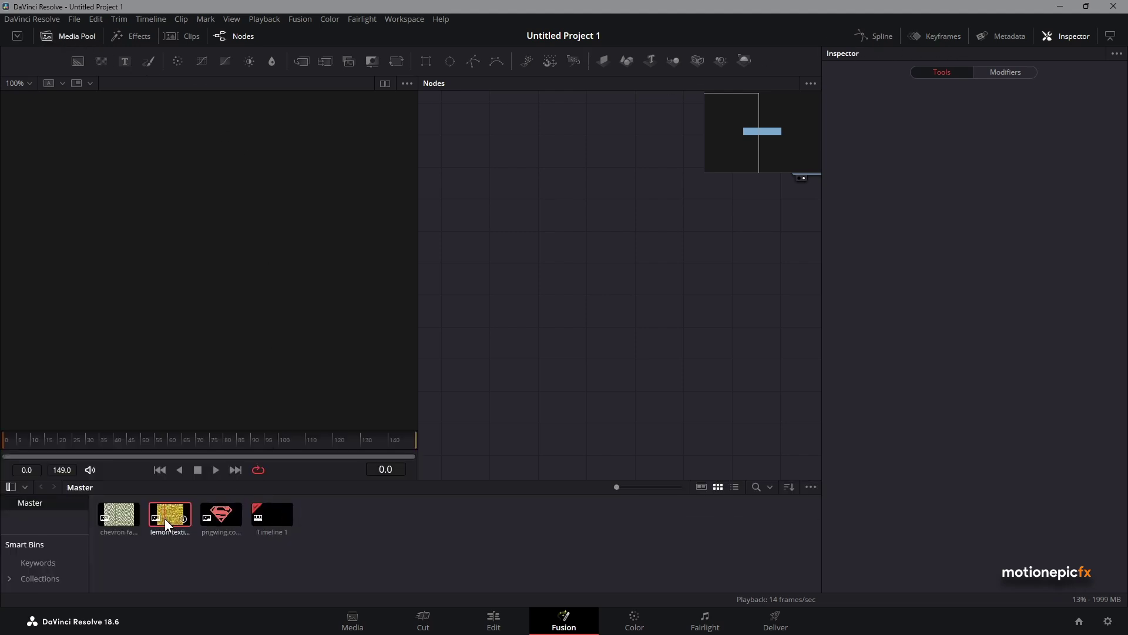
pyautogui.moveTo(167, 517); pyautogui.dragTo(502, 242)
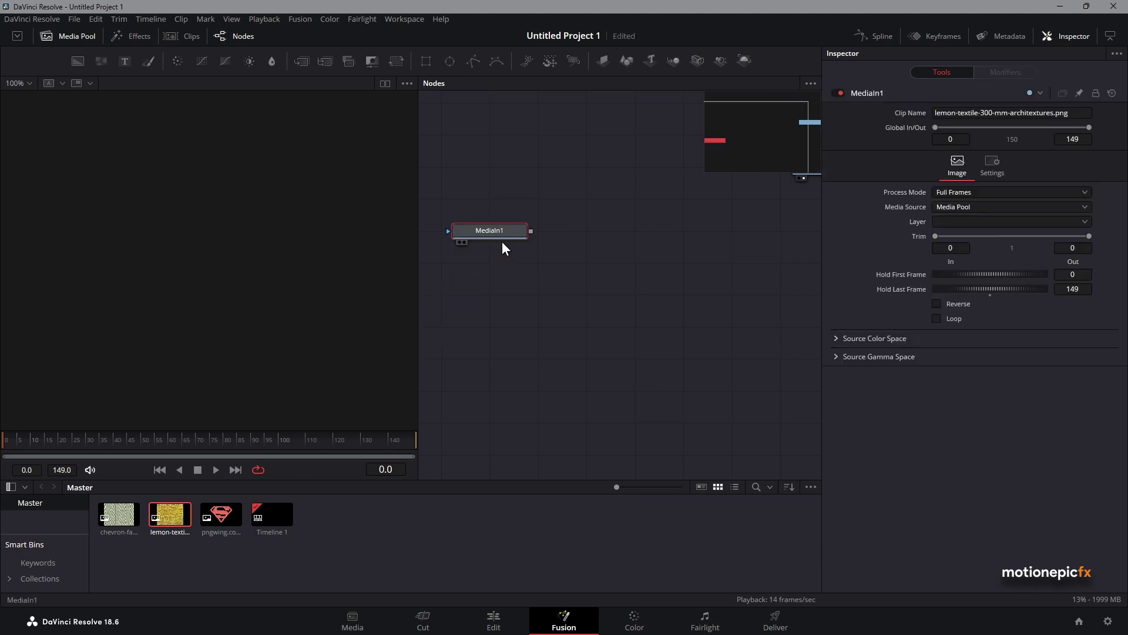
pyautogui.press('1')
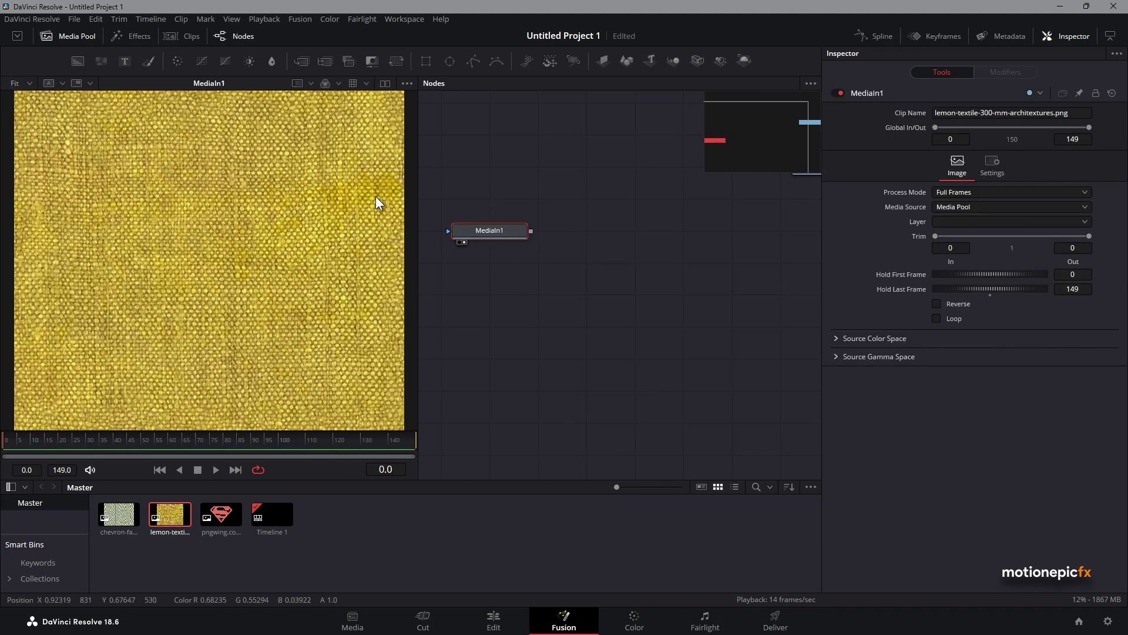
# Step: Rename the lemon textile media node to 'texture'
pyautogui.press('F2')
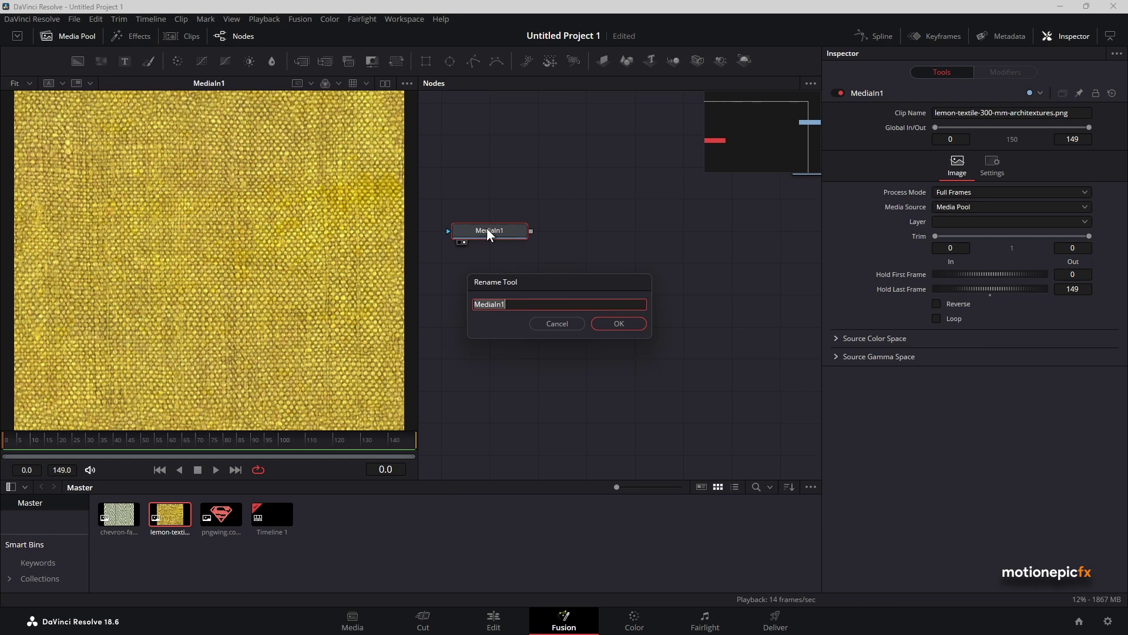
pyautogui.write('texture')
pyautogui.press('Return')
pyautogui.scroll(2, 347, 172)
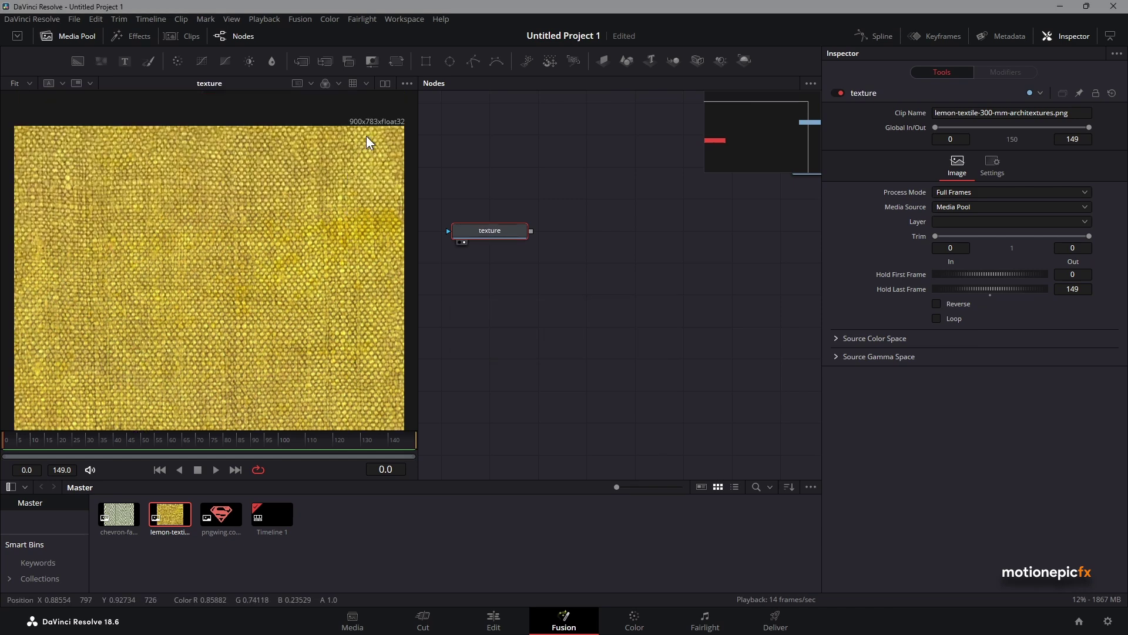
pyautogui.scroll(-1, 362, 122)
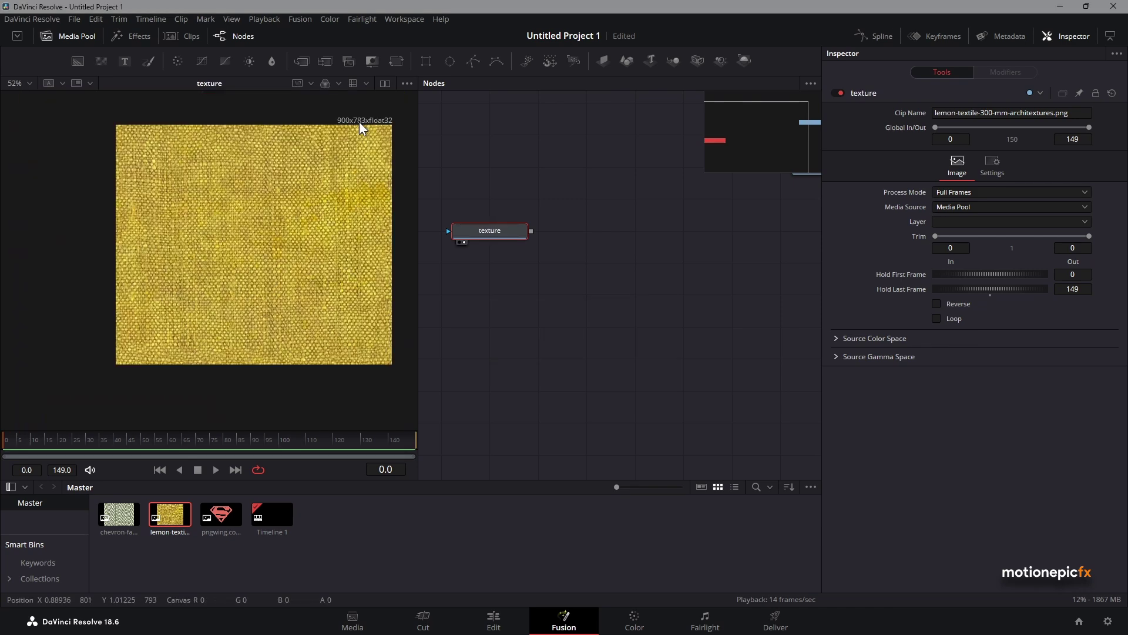
pyautogui.click(531, 194)
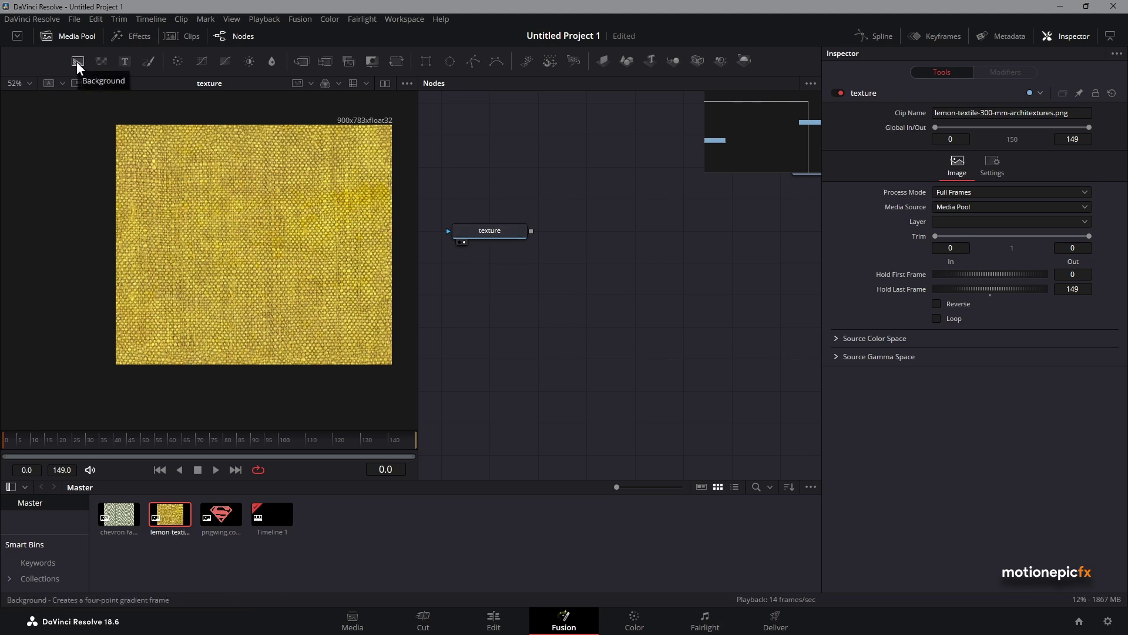
# Step: Add a Background node with Alpha 0 and merge the texture over it as Merge1
pyautogui.moveTo(78, 67); pyautogui.dragTo(221, 201)
pyautogui.scroll(-3, 294, 245)
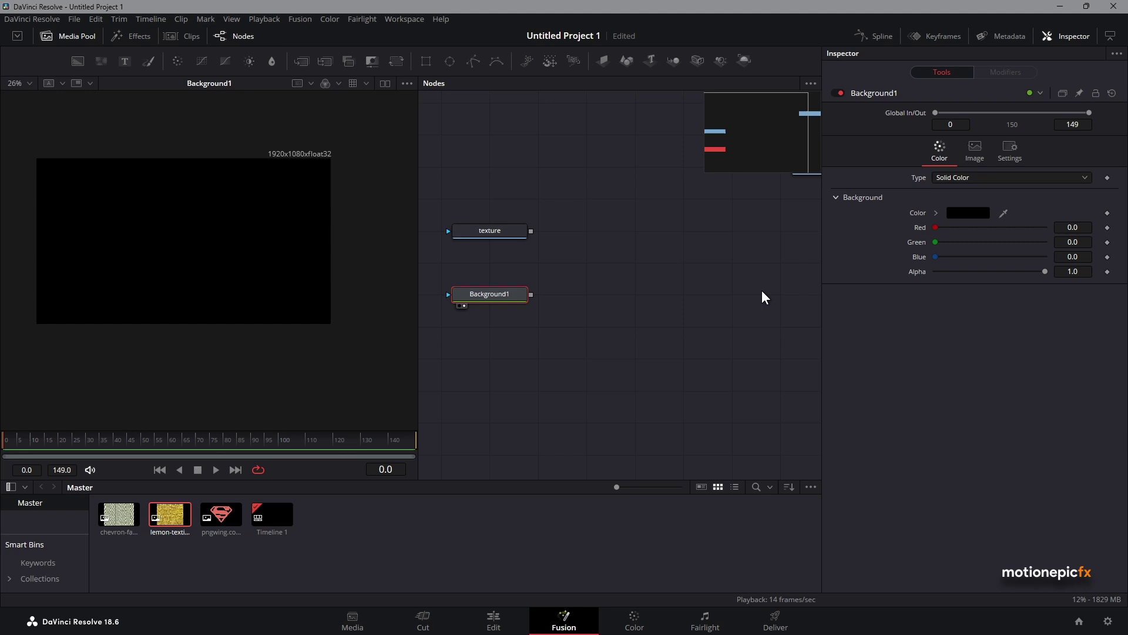
pyautogui.moveTo(1045, 271); pyautogui.dragTo(918, 274)
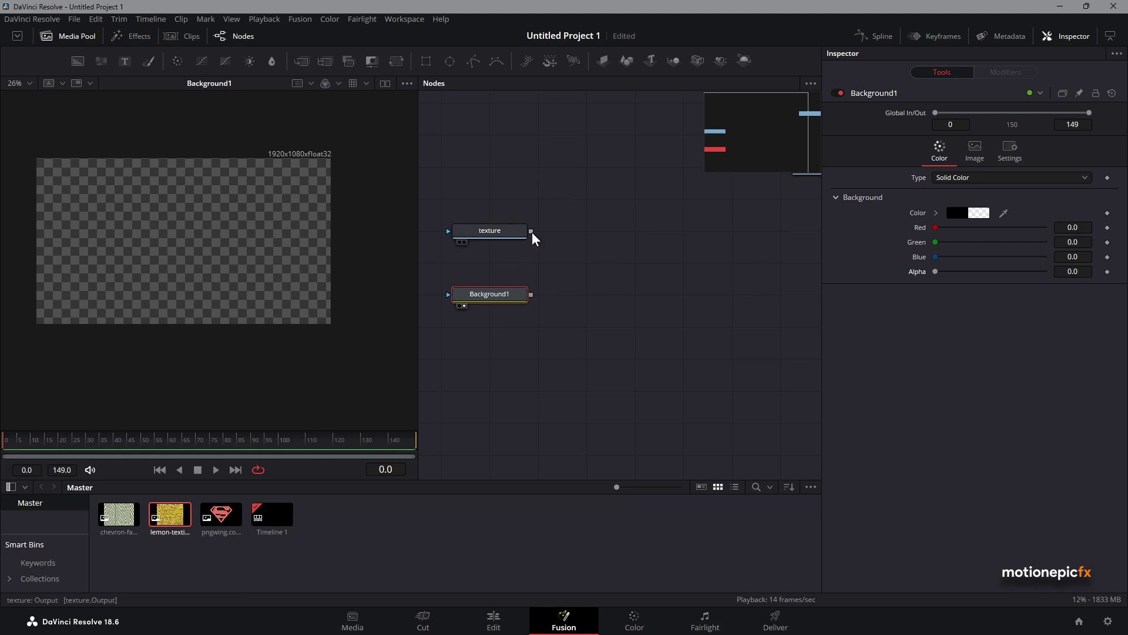
pyautogui.moveTo(531, 232); pyautogui.dragTo(234, 201)
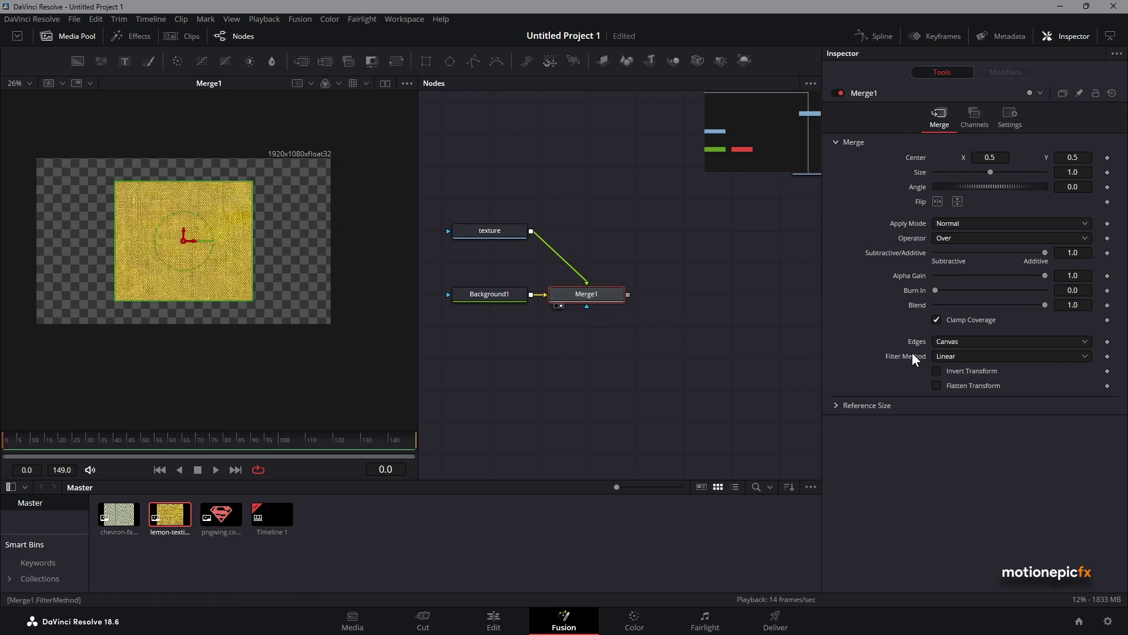
# Step: Set Merge1 Edges to Wrap, try Size 0.39 then revert to 1.0, and add the Superman logo image
pyautogui.click(947, 341)
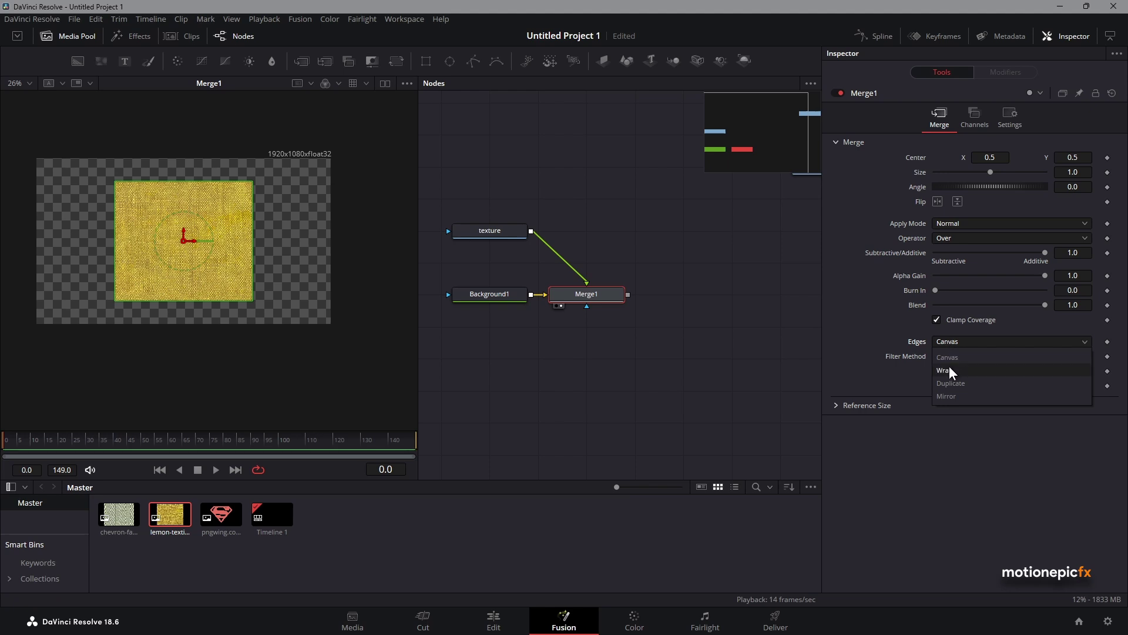
pyautogui.click(947, 370)
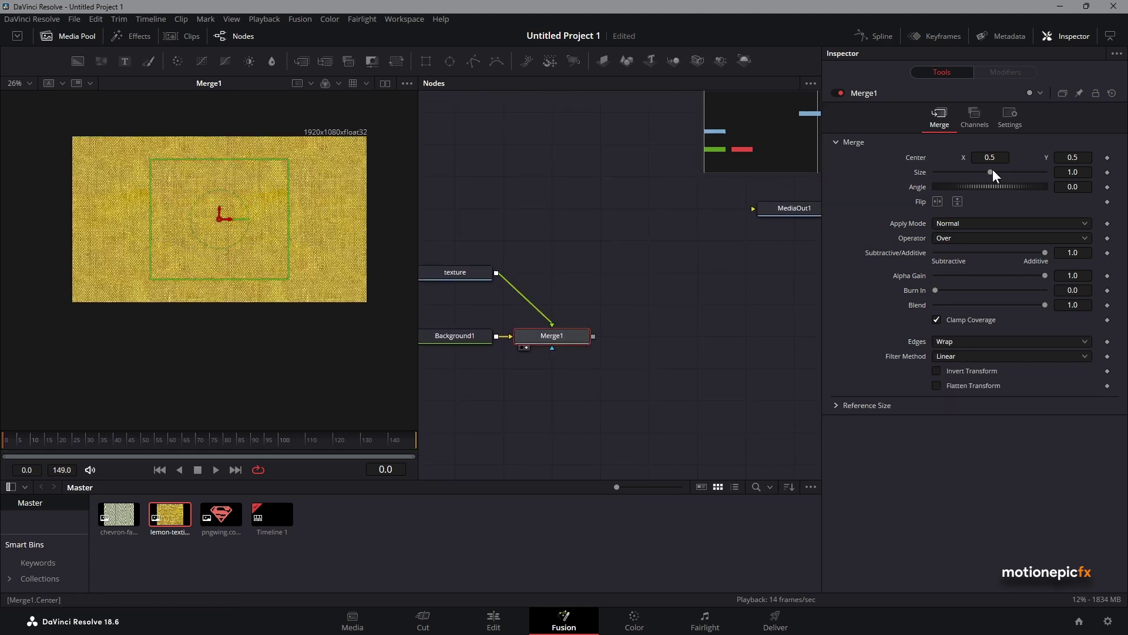
pyautogui.moveTo(989, 173); pyautogui.dragTo(955, 167)
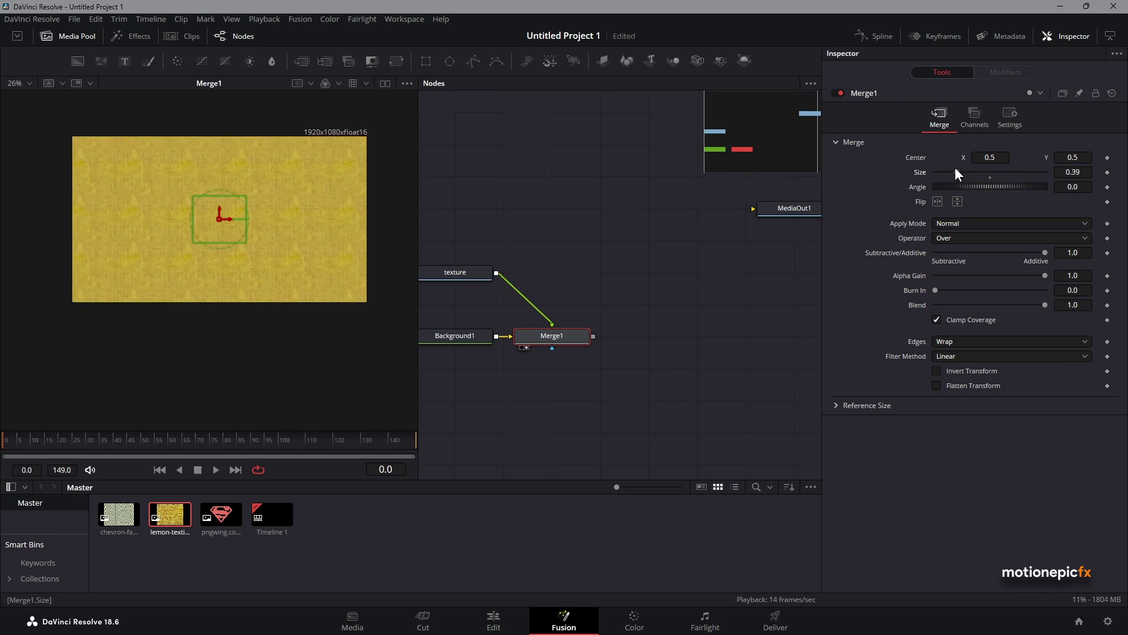
pyautogui.scroll(3, 236, 221)
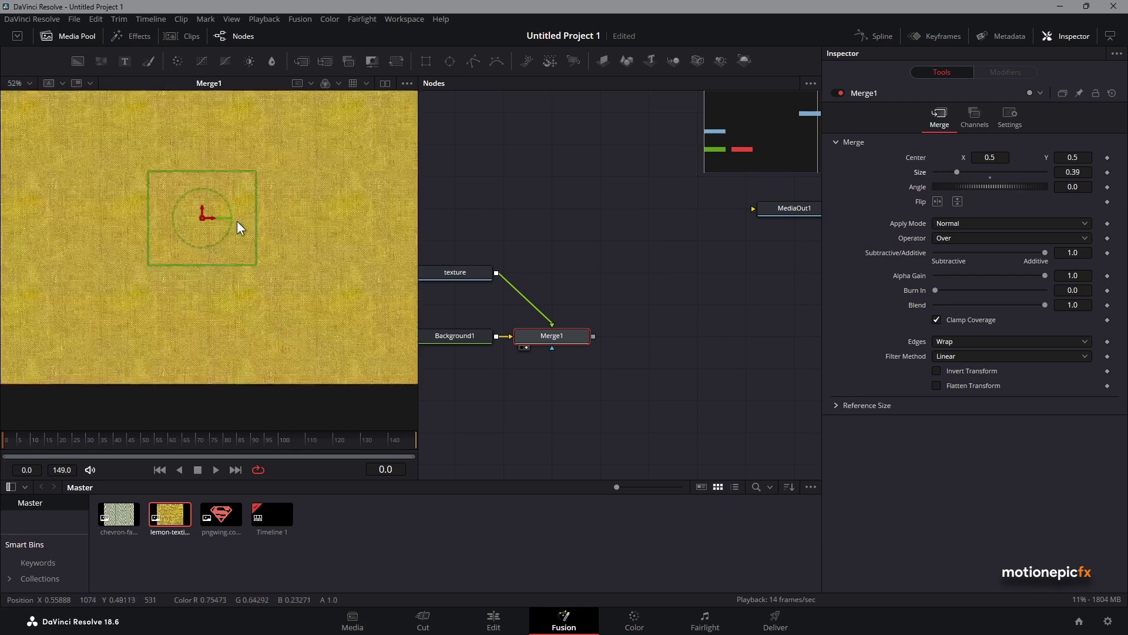
pyautogui.hotkey('ctrl', 'z')
pyautogui.scroll(-2, 681, 358)
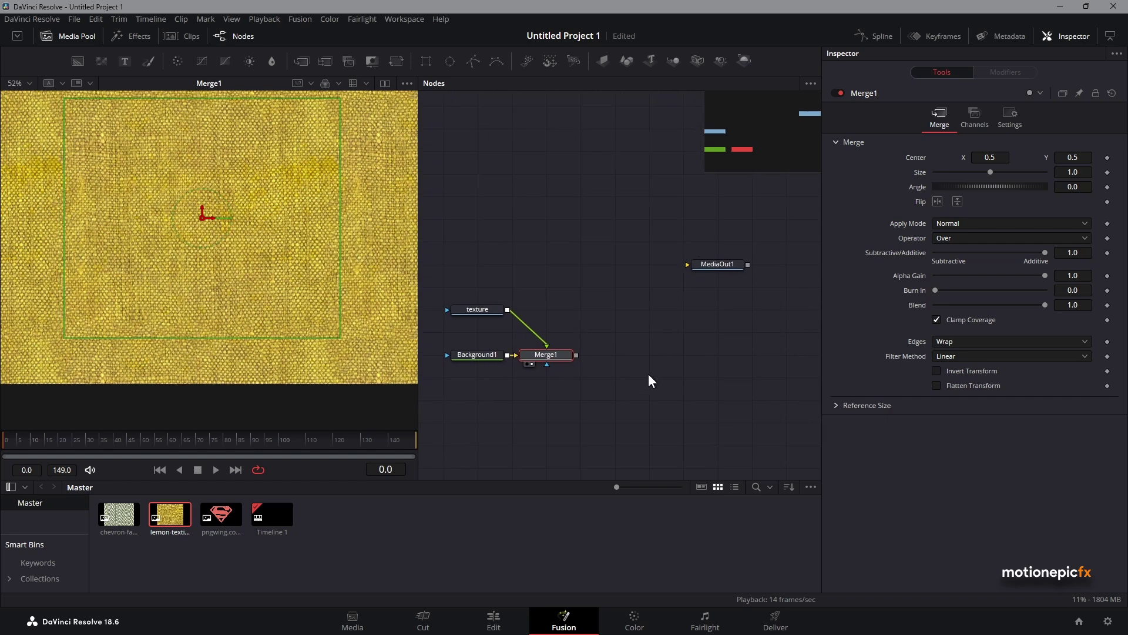
pyautogui.moveTo(546, 423); pyautogui.dragTo(610, 355)
pyautogui.moveTo(221, 515); pyautogui.dragTo(235, 247)
# Step: Rename the logo media node 'logo' and merge it over the texture composite as Merge2
pyautogui.press('F2')
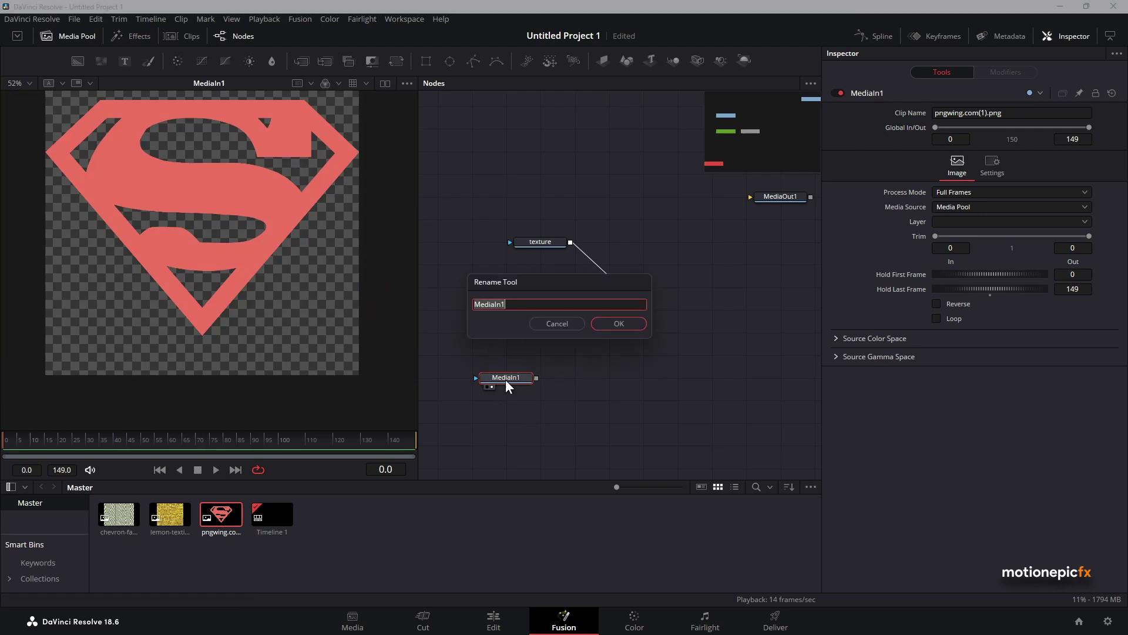
pyautogui.write('logo')
pyautogui.press('Return')
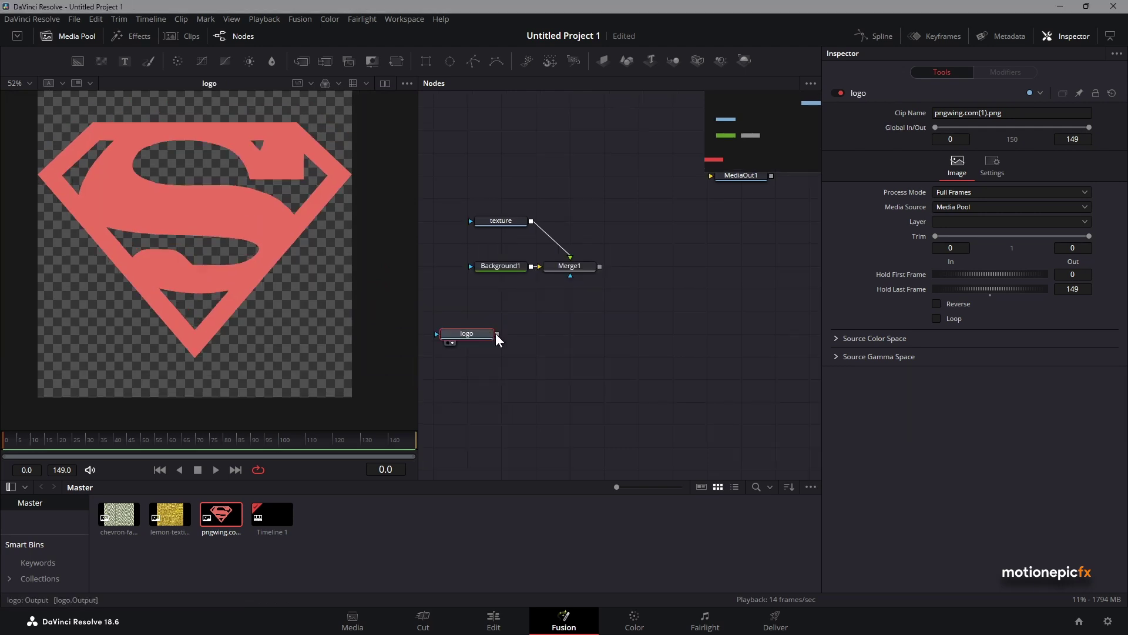
pyautogui.moveTo(497, 334); pyautogui.dragTo(599, 266)
pyautogui.moveTo(571, 336); pyautogui.dragTo(262, 234)
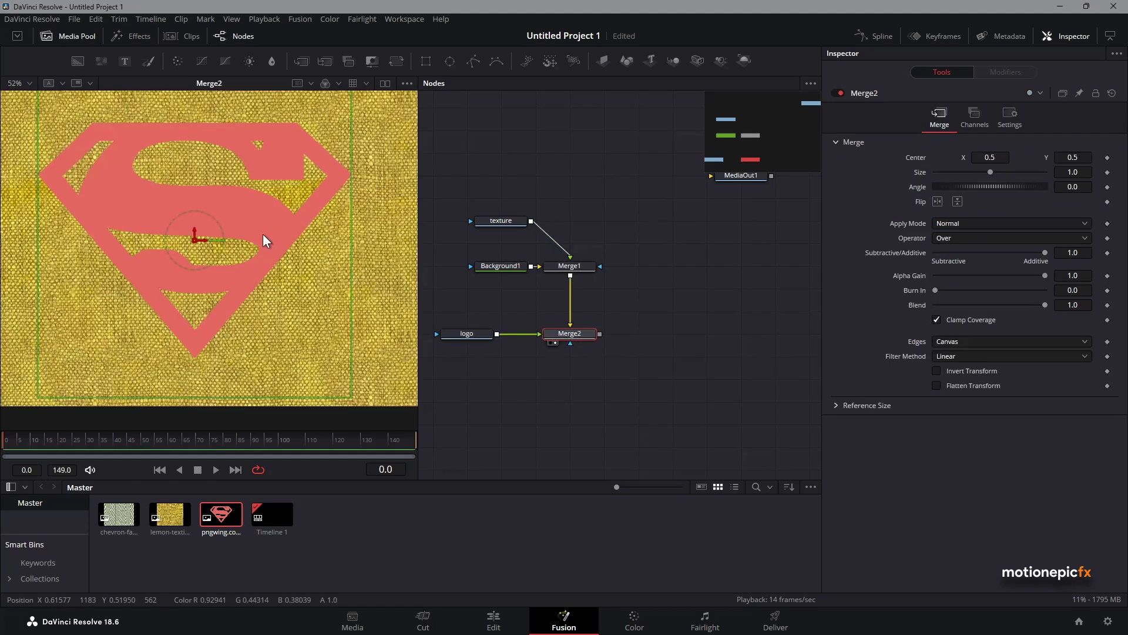
pyautogui.scroll(-2, 276, 239)
pyautogui.scroll(1, 276, 238)
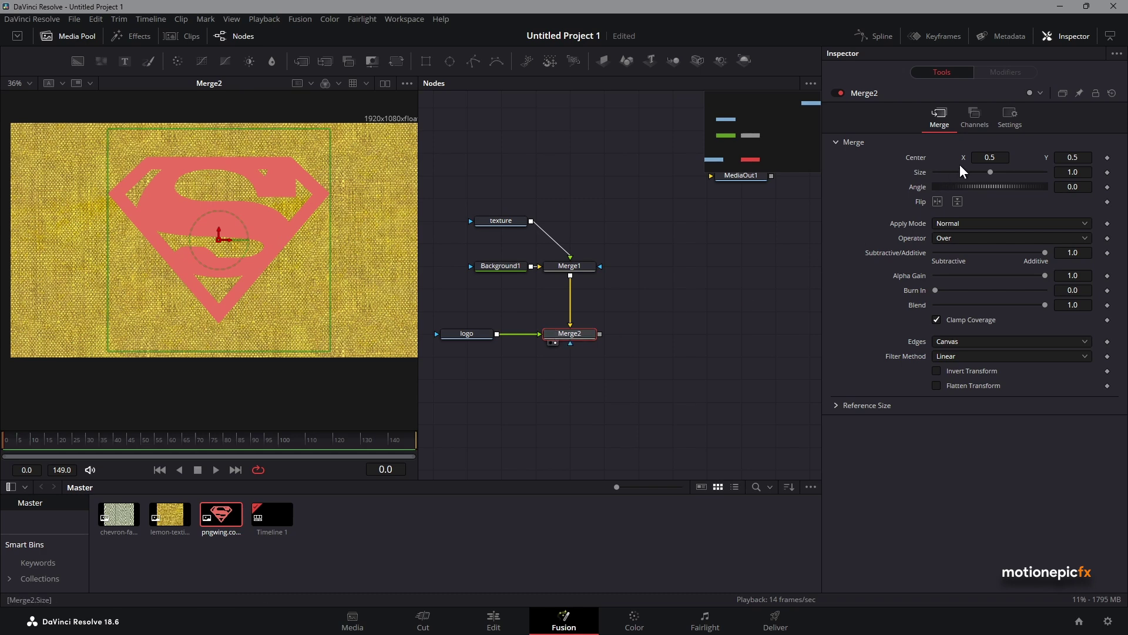
# Step: Shrink the logo to Size 0.52 and set Merge2's Apply Mode to Overlay
pyautogui.moveTo(990, 172); pyautogui.dragTo(964, 171)
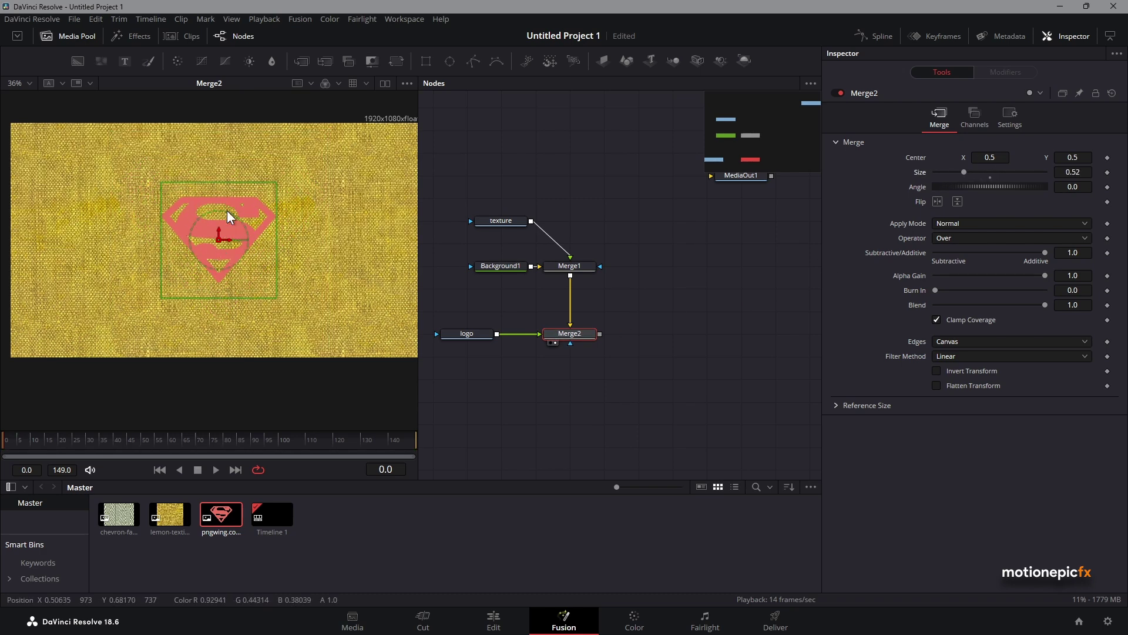
pyautogui.click(954, 224)
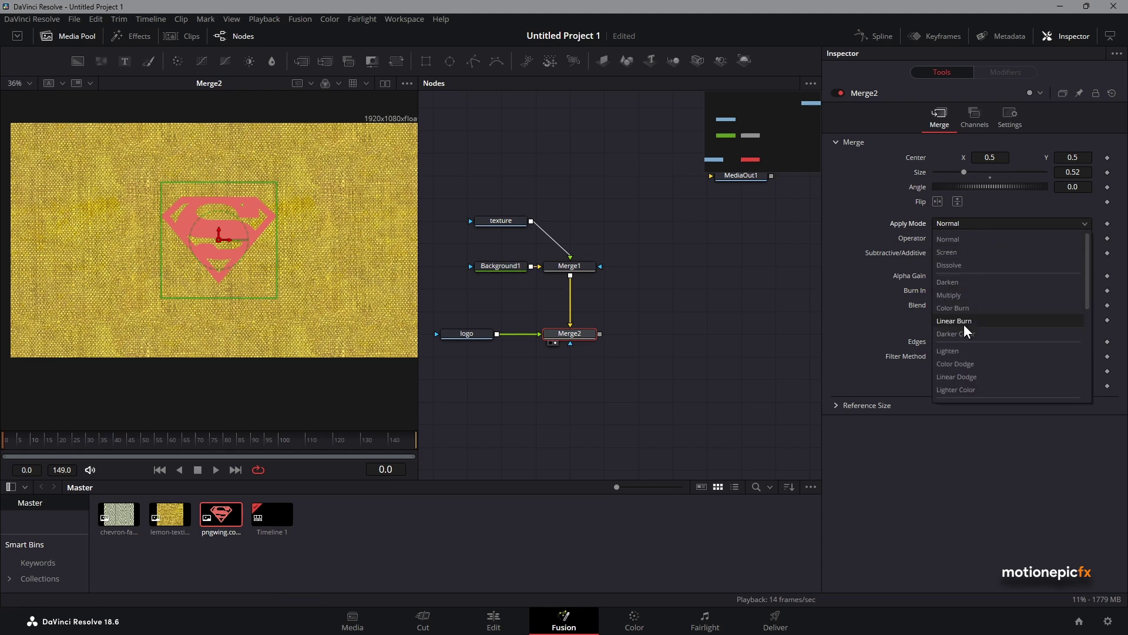
pyautogui.scroll(-2, 965, 353)
pyautogui.click(951, 333)
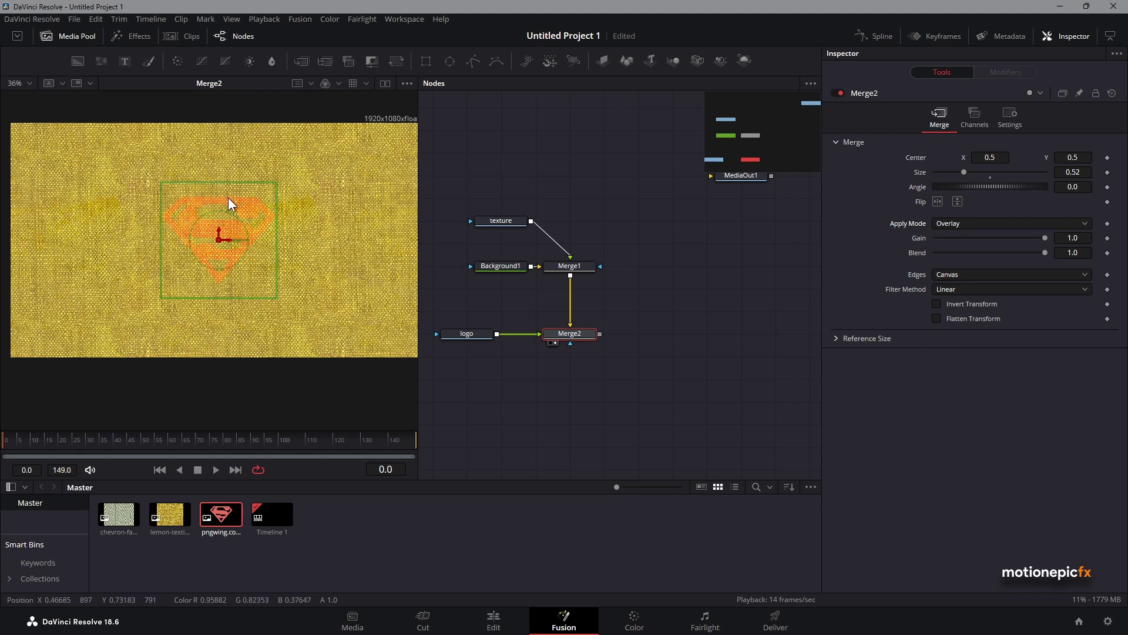
# Step: View the logo on its own and add a Color Generator node from the tool search
pyautogui.moveTo(507, 375); pyautogui.dragTo(623, 396)
pyautogui.click(552, 363)
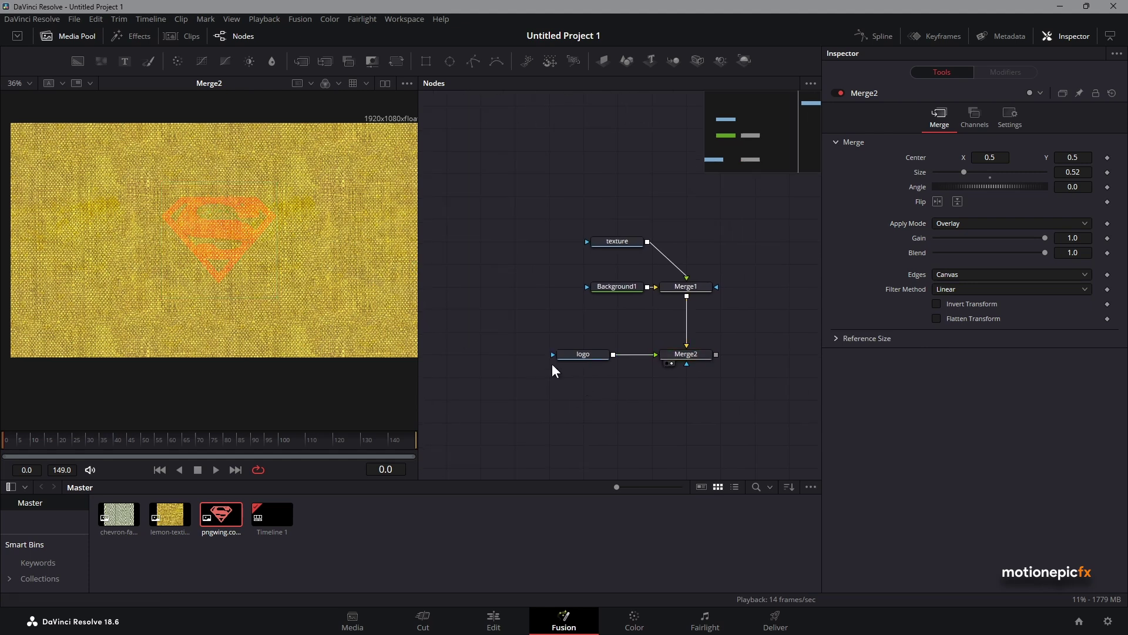
pyautogui.moveTo(572, 354); pyautogui.dragTo(252, 238)
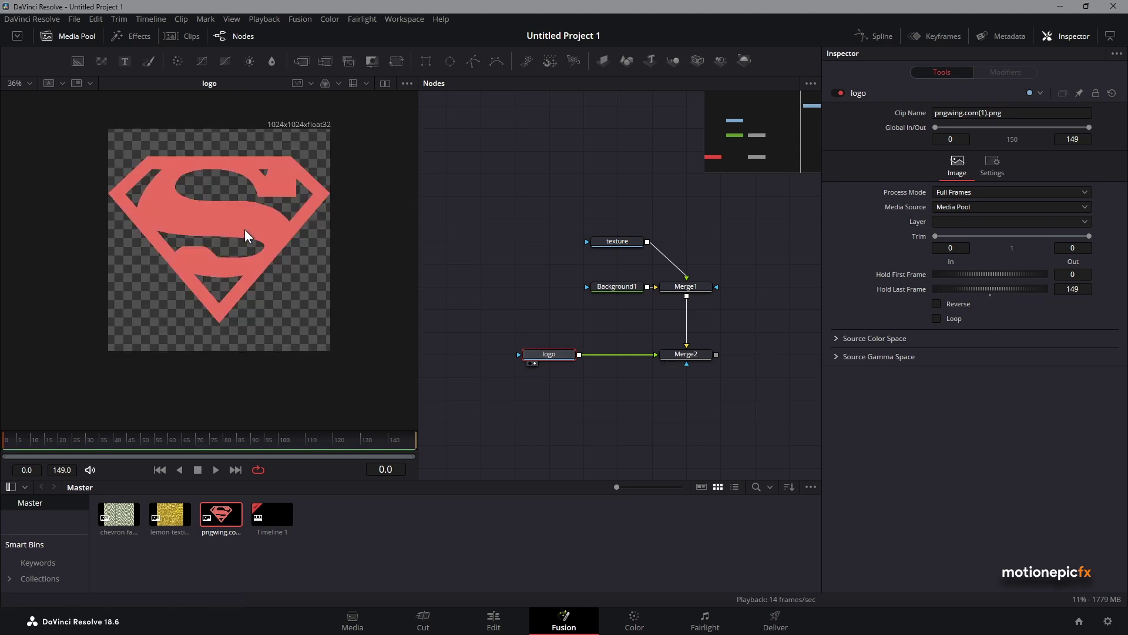
pyautogui.hotkey('shift', 'space')
pyautogui.write('dve')
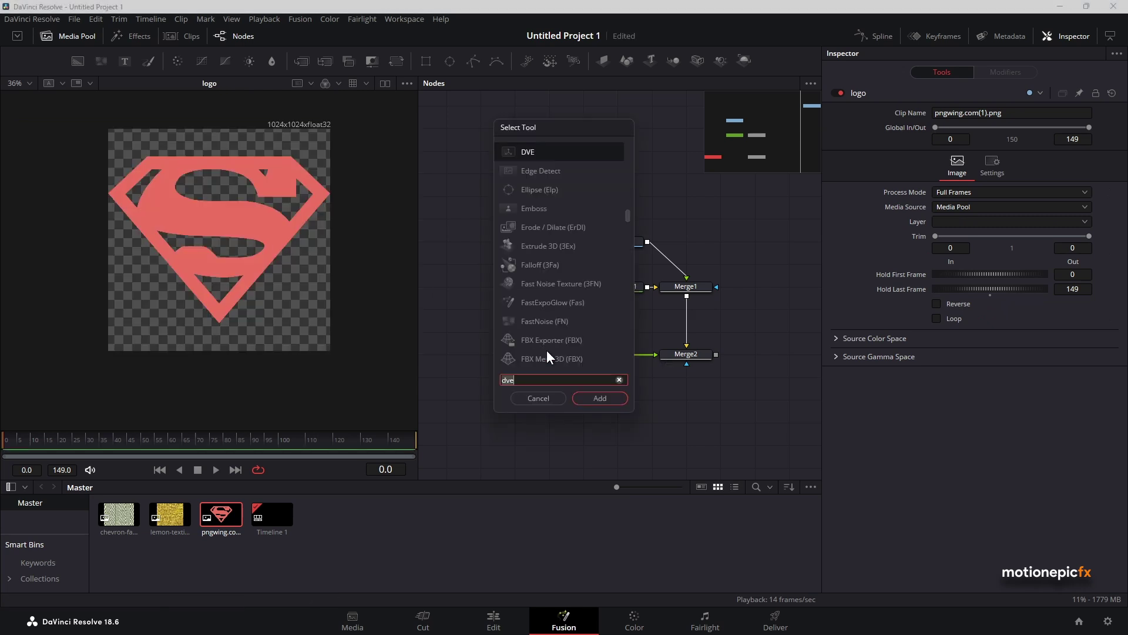
pyautogui.press('BackSpace')
pyautogui.press('BackSpace')
pyautogui.press('BackSpace')
pyautogui.write('colo')
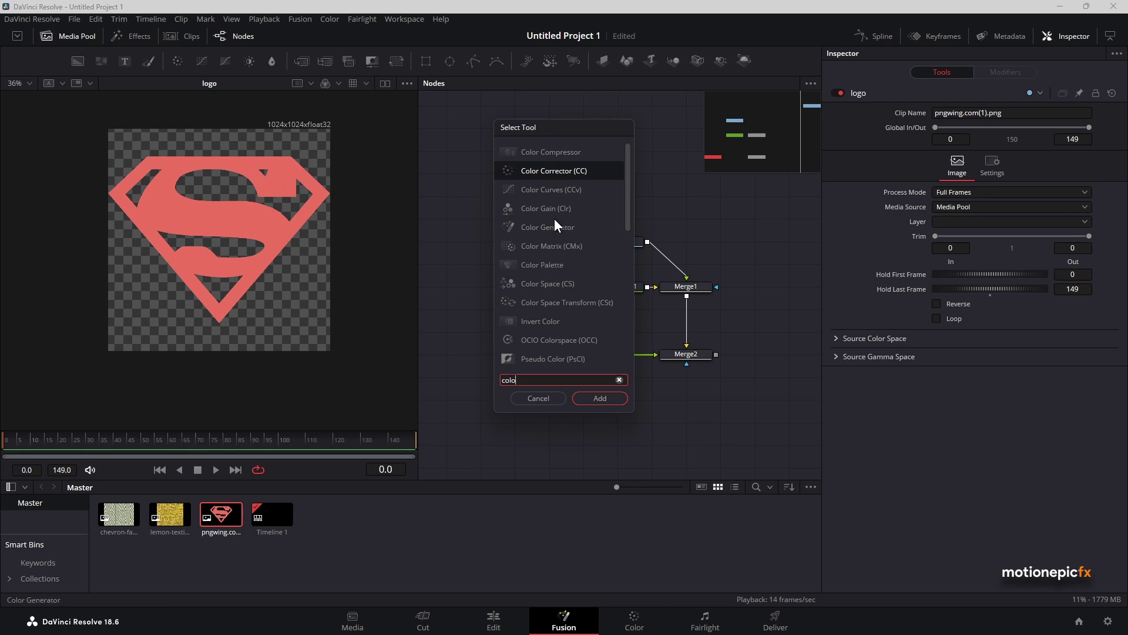
pyautogui.click(570, 227)
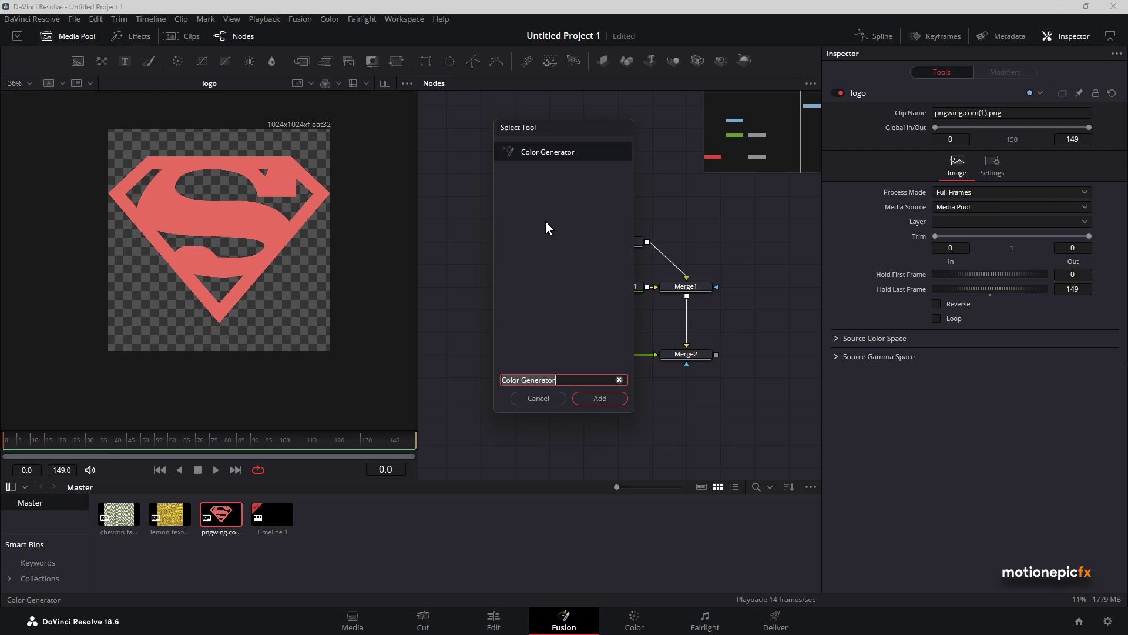
pyautogui.press('Return')
# Step: Insert the Color Generator between logo and Merge2 using the logo's shape, and view Merge2
pyautogui.moveTo(610, 358); pyautogui.dragTo(202, 204)
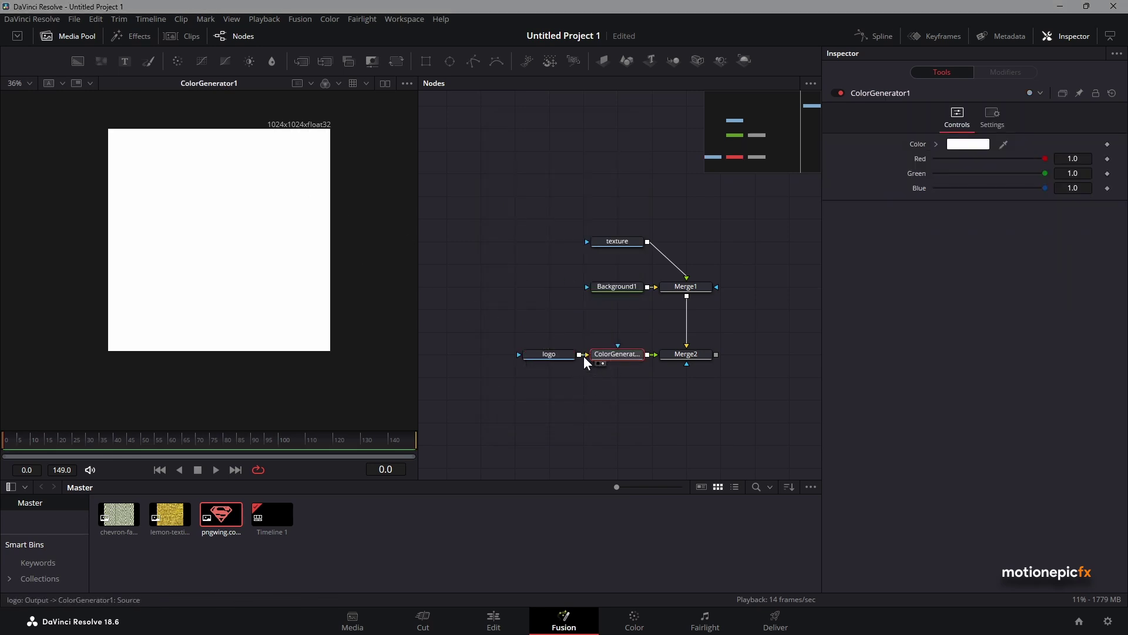
pyautogui.moveTo(579, 353); pyautogui.dragTo(616, 350)
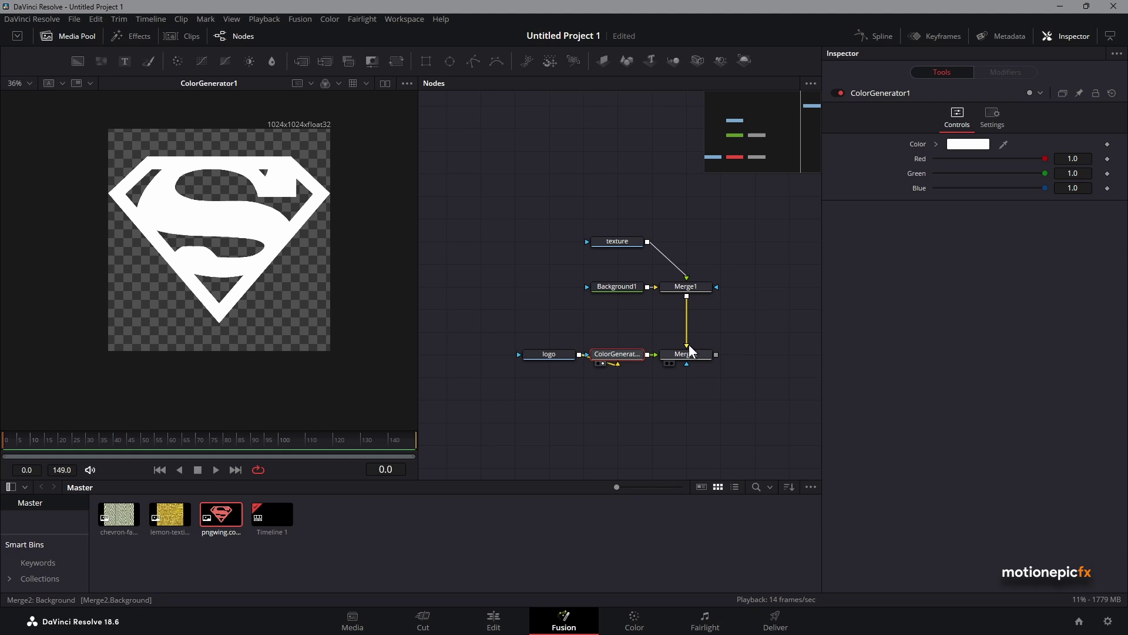
pyautogui.click(672, 363)
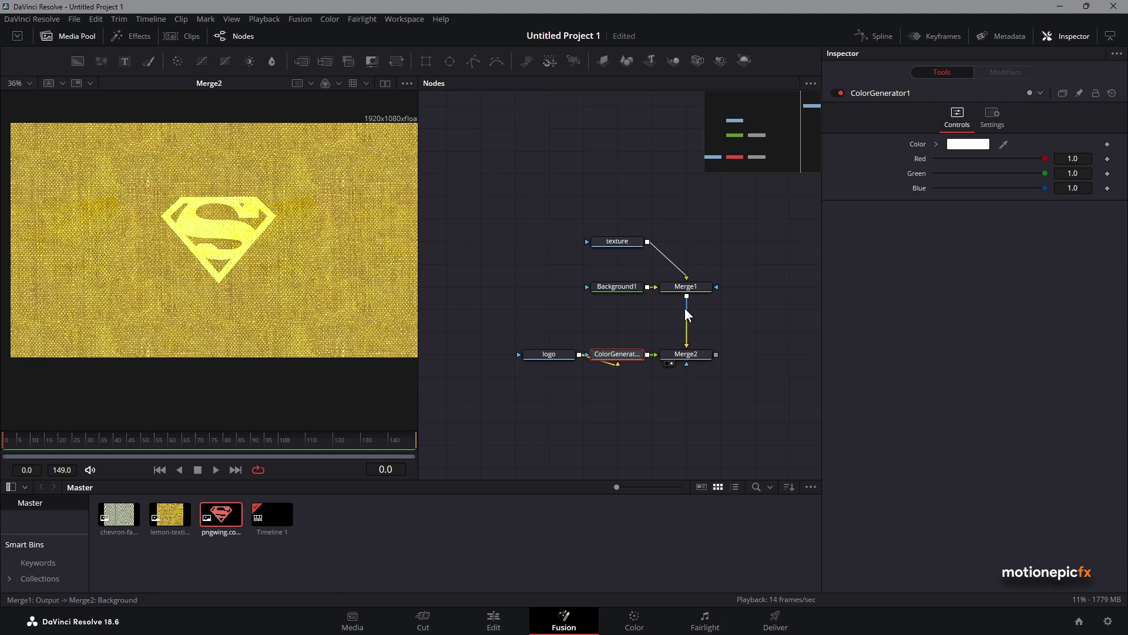
# Step: Add a Color Corrector after Merge1 and lower its Gain to darken the fabric
pyautogui.click(693, 289)
pyautogui.hotkey('shift', 'space')
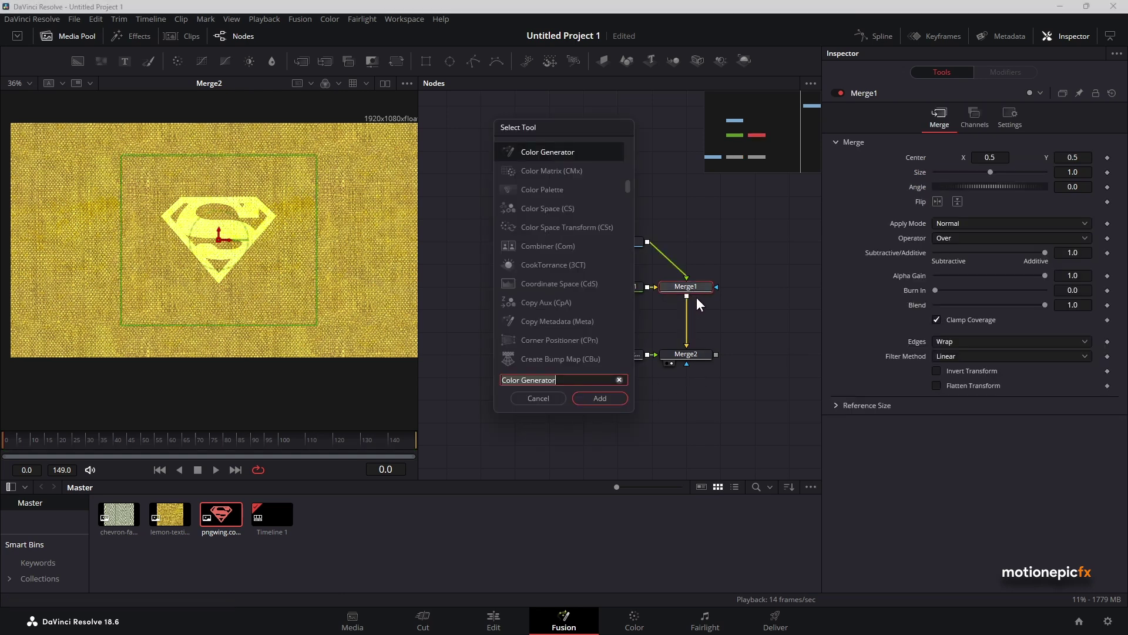
pyautogui.write('cc')
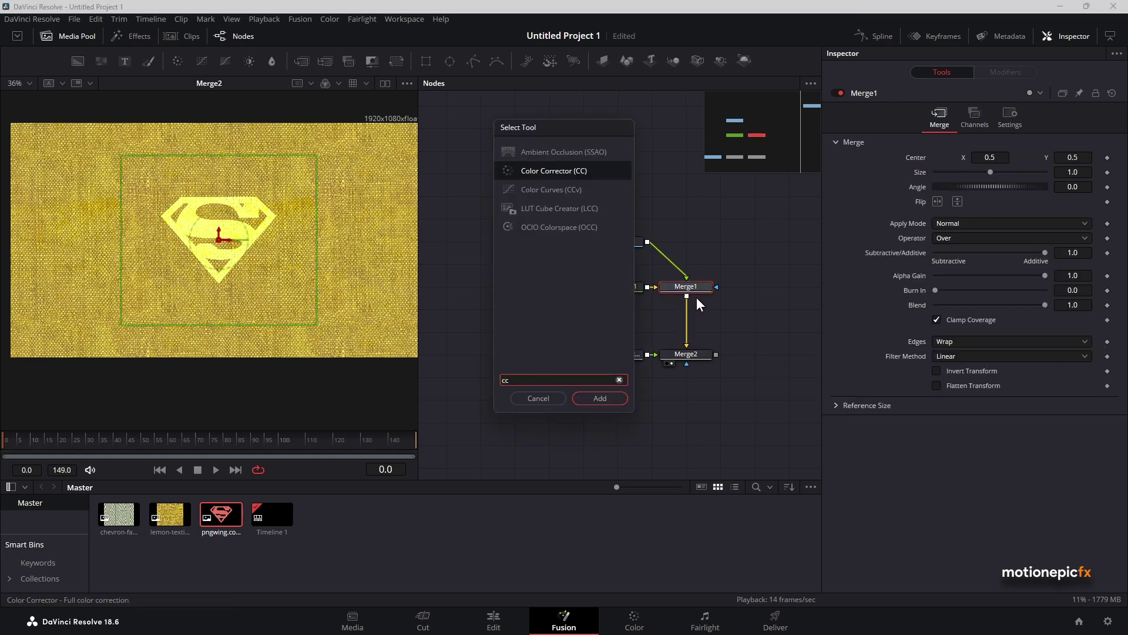
pyautogui.press('Return')
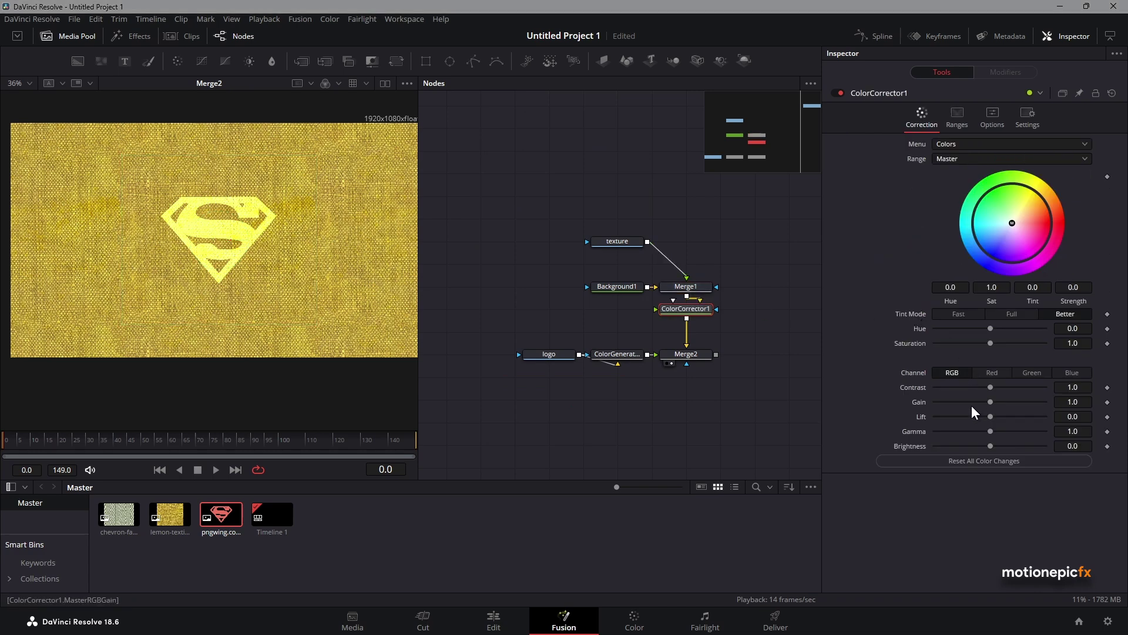
pyautogui.moveTo(991, 402); pyautogui.dragTo(962, 401)
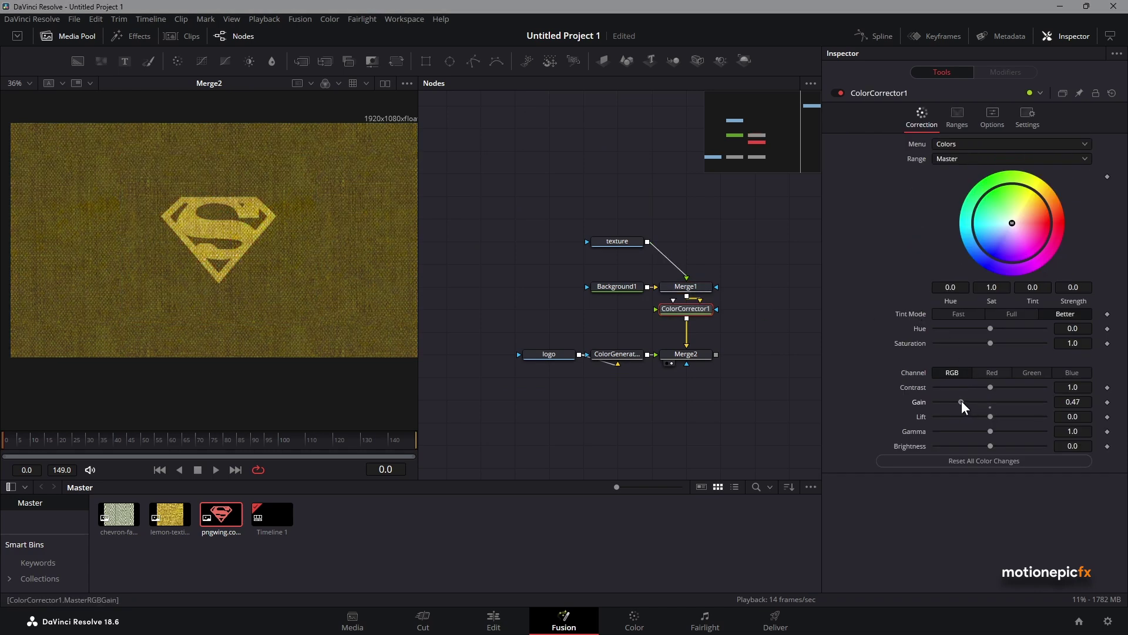
# Step: Try Lift 0.13, reset it to 0.0, and shift the fabric's colour tint slightly
pyautogui.scroll(6, 201, 217)
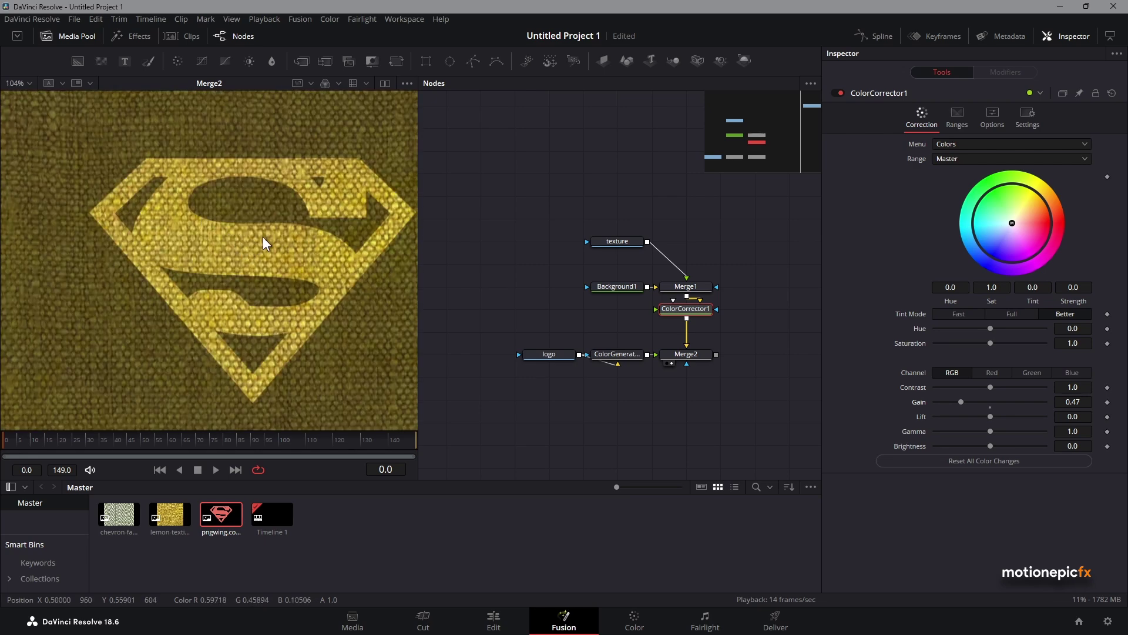
pyautogui.scroll(-3, 259, 272)
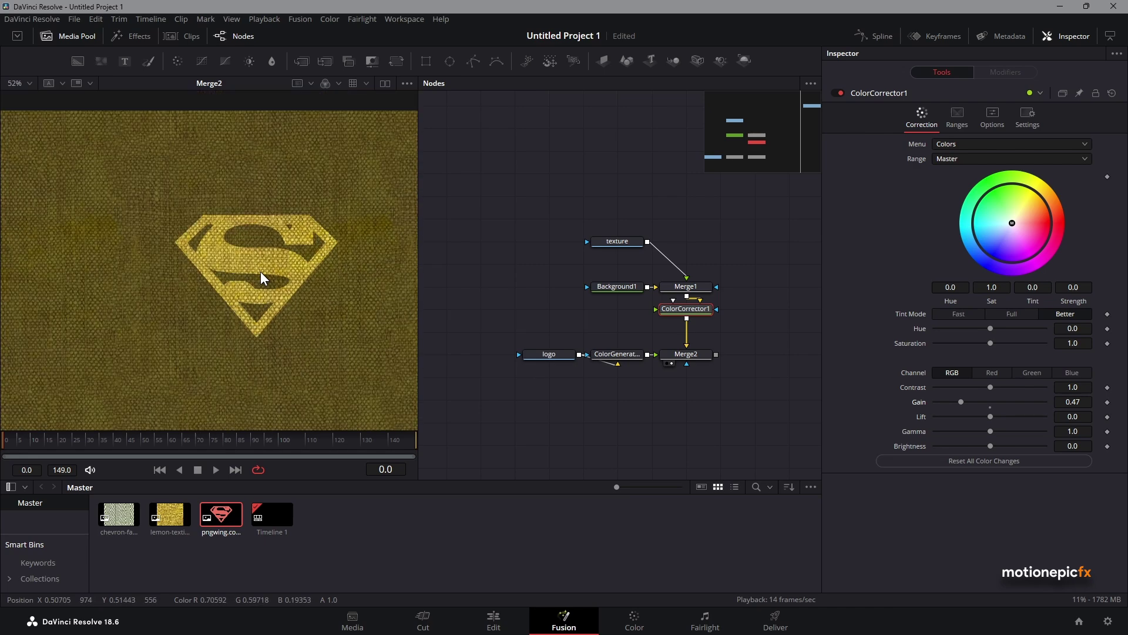
pyautogui.scroll(-2, 260, 272)
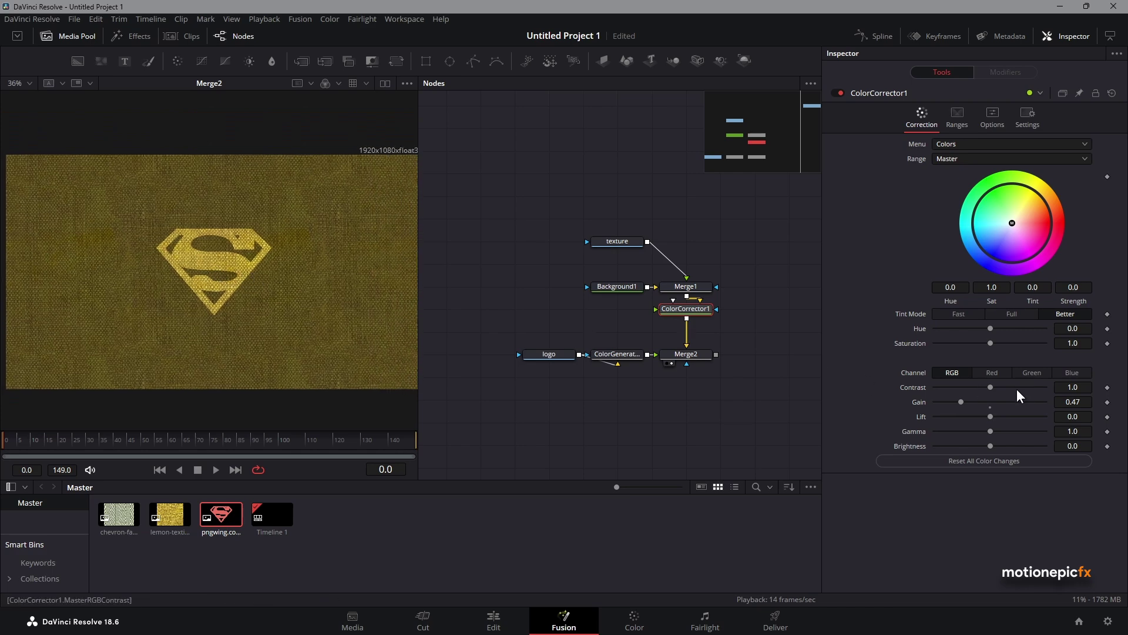
pyautogui.moveTo(990, 416); pyautogui.dragTo(957, 410)
pyautogui.doubleClick(995, 418)
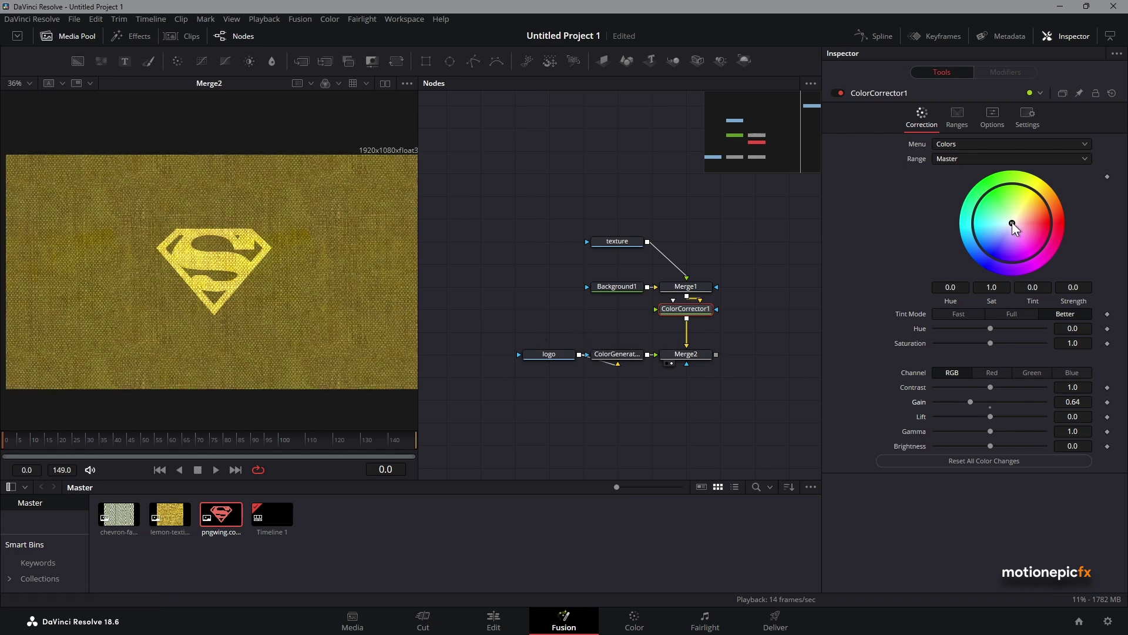
pyautogui.moveTo(1012, 224); pyautogui.dragTo(999, 213)
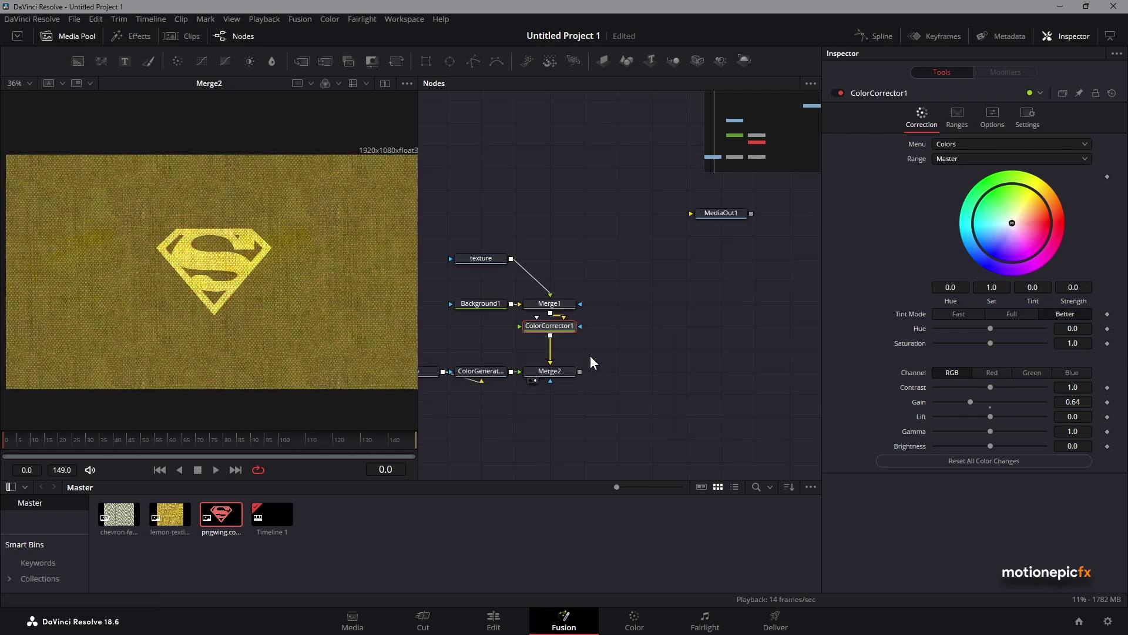
# Step: Add an Image Plane 3D node after Merge2
pyautogui.click(563, 370)
pyautogui.hotkey('shift', 'space')
pyautogui.write('cc')
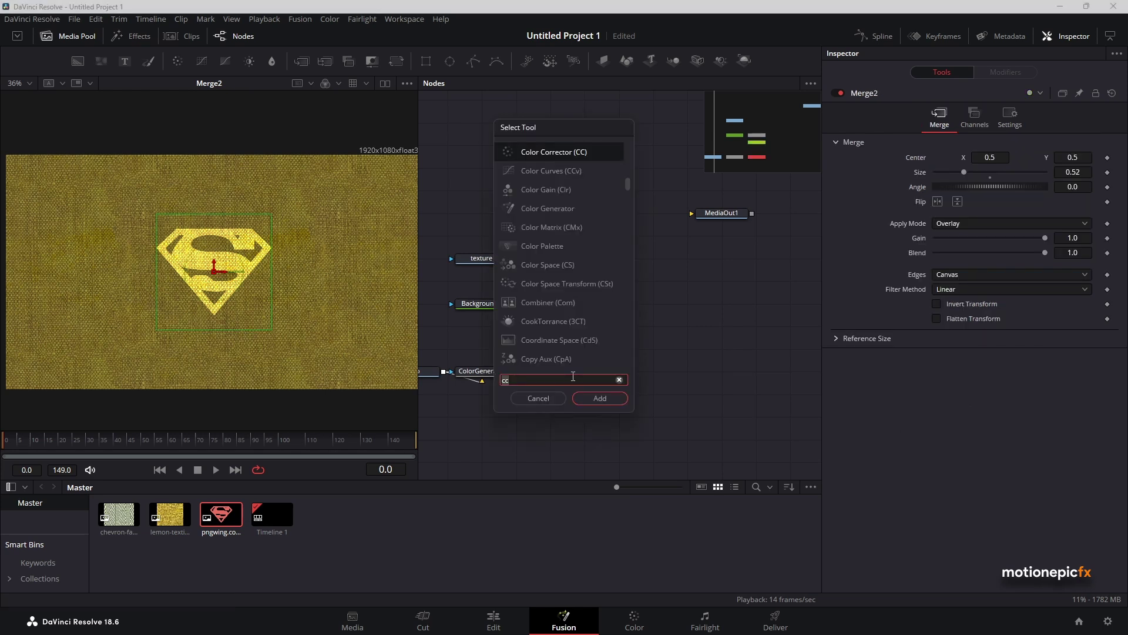
pyautogui.press('BackSpace')
pyautogui.press('BackSpace')
pyautogui.write('i')
pyautogui.press('BackSpace')
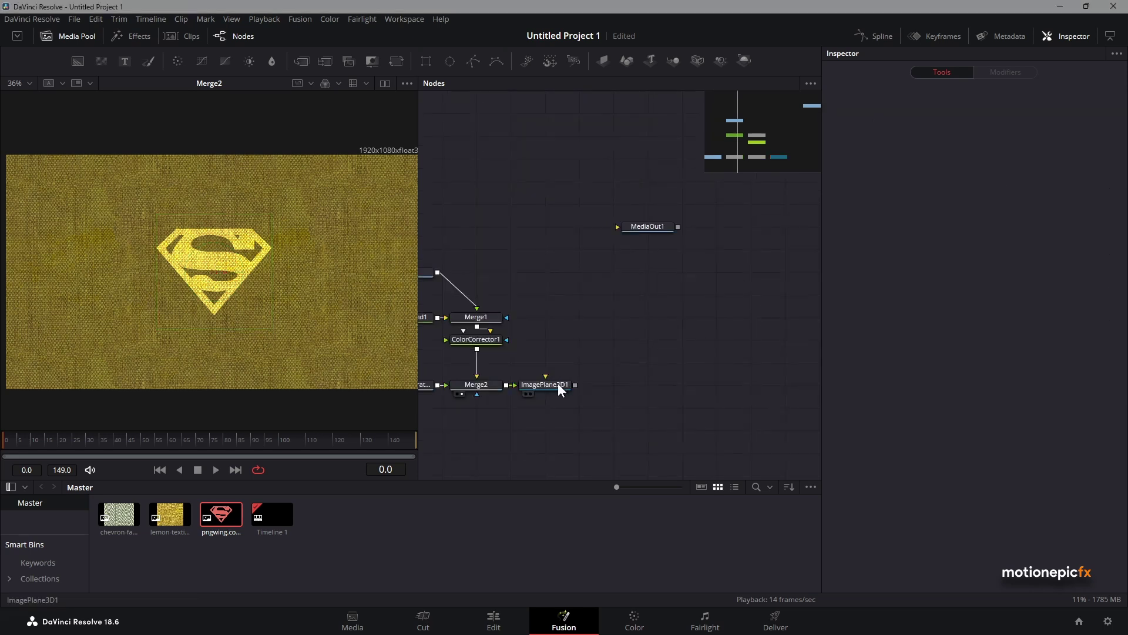
pyautogui.moveTo(559, 383); pyautogui.dragTo(601, 382)
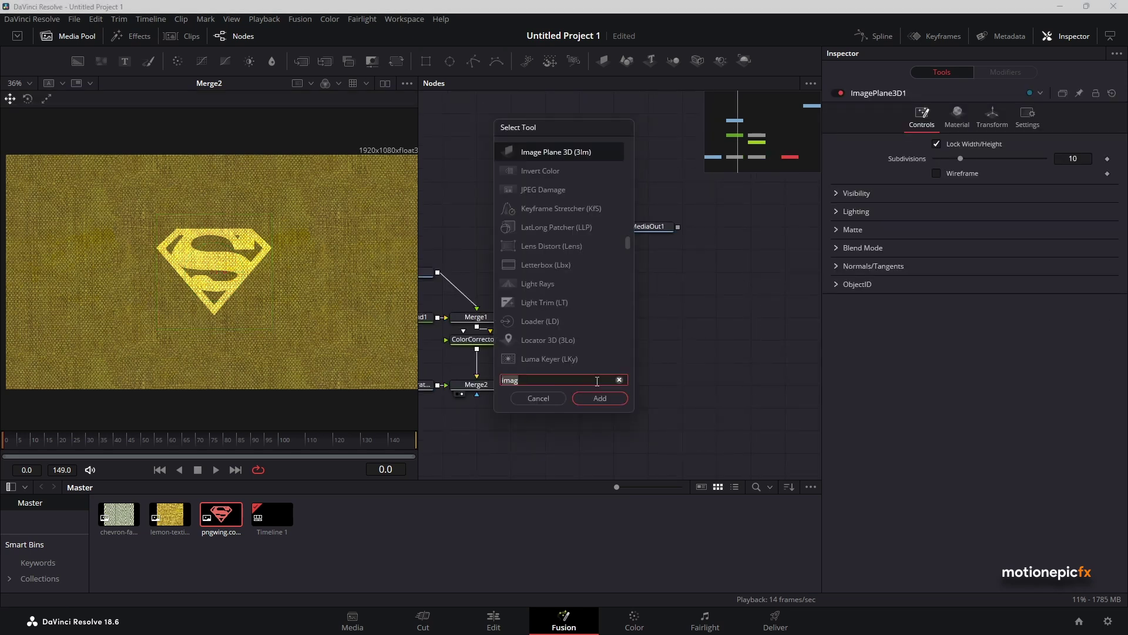
# Step: Add a Displace 3D node after the image plane
pyautogui.press('BackSpace')
pyautogui.press('BackSpace')
pyautogui.press('BackSpace')
pyautogui.press('BackSpace')
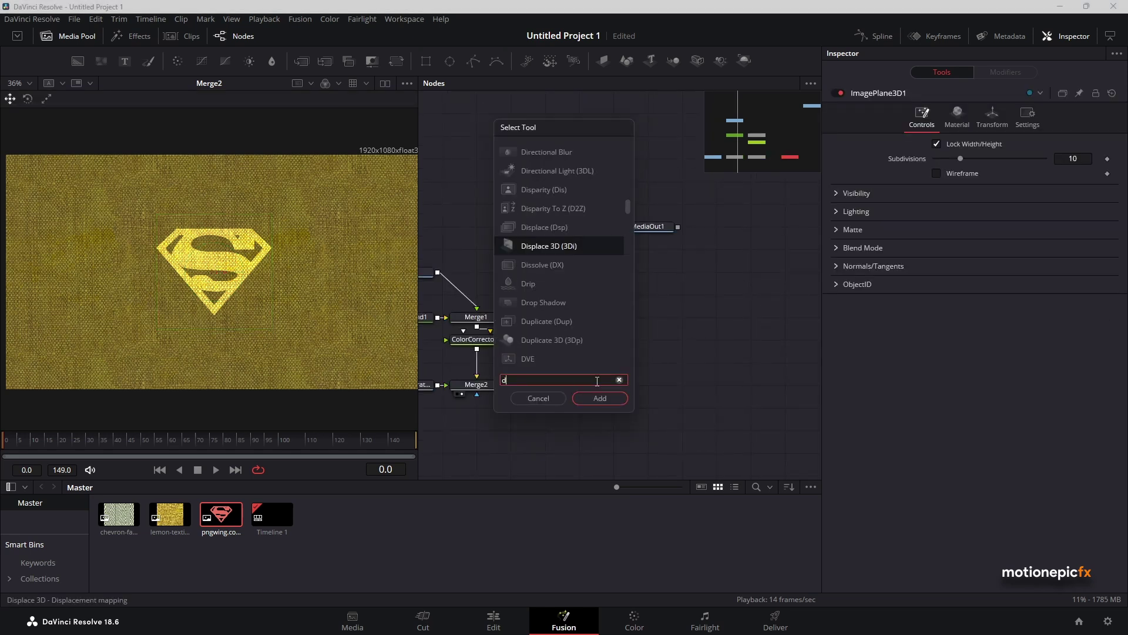
pyautogui.write('displ')
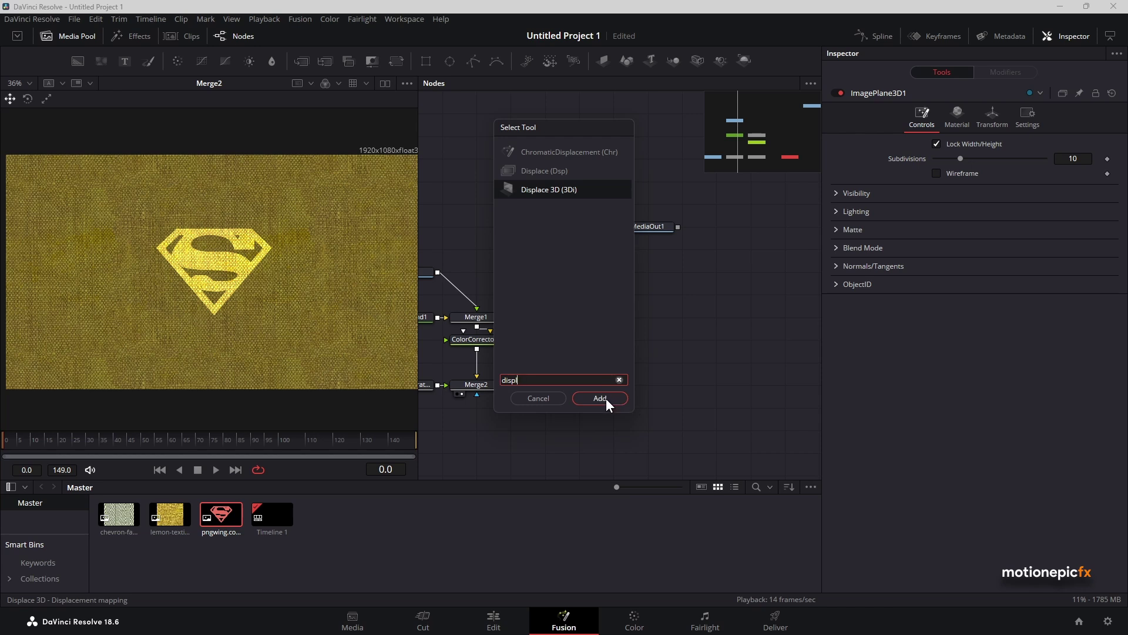
pyautogui.click(600, 399)
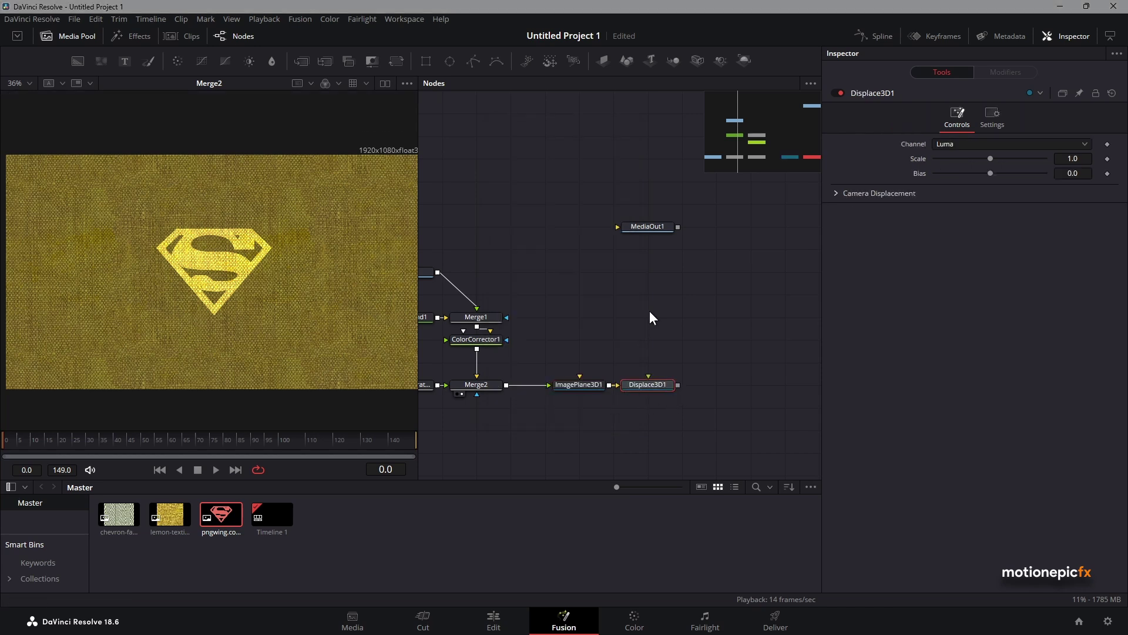
# Step: Drive Displace3D1 with a FastNoise node and raise ImagePlane3D1 subdivisions from 10 to 40
pyautogui.moveTo(101, 61); pyautogui.dragTo(231, 267)
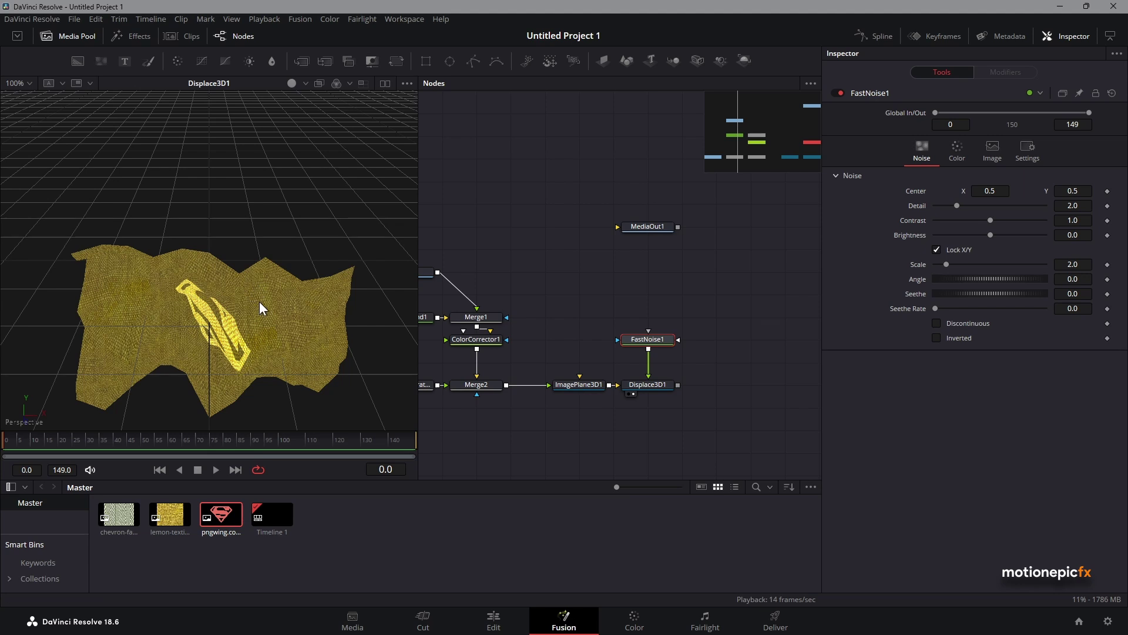
pyautogui.click(563, 385)
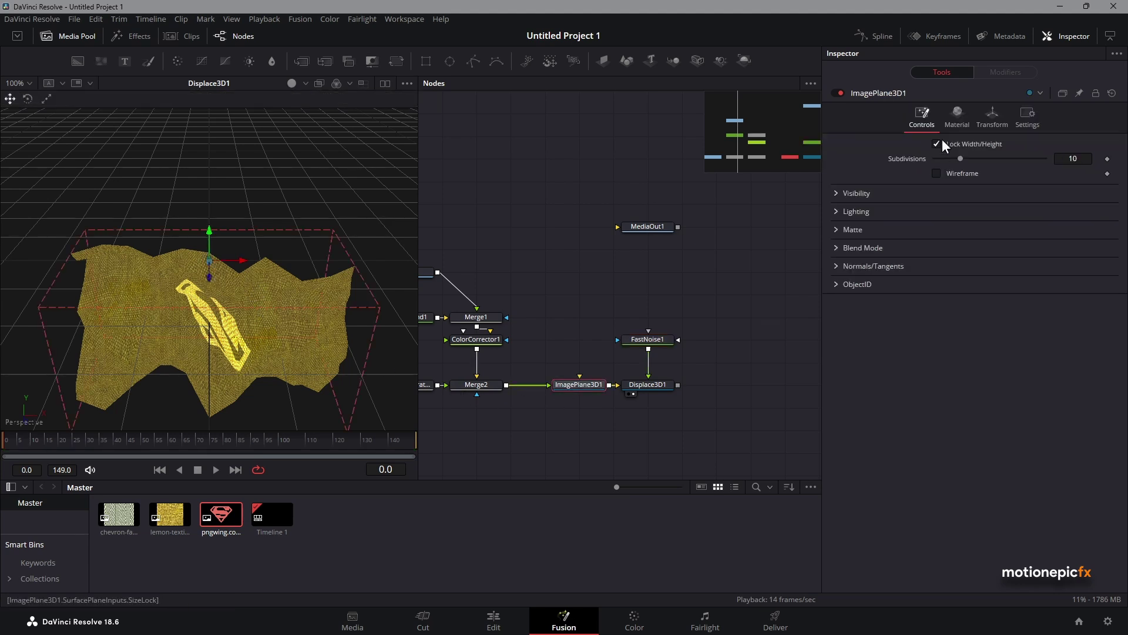
pyautogui.moveTo(961, 161); pyautogui.dragTo(1089, 172)
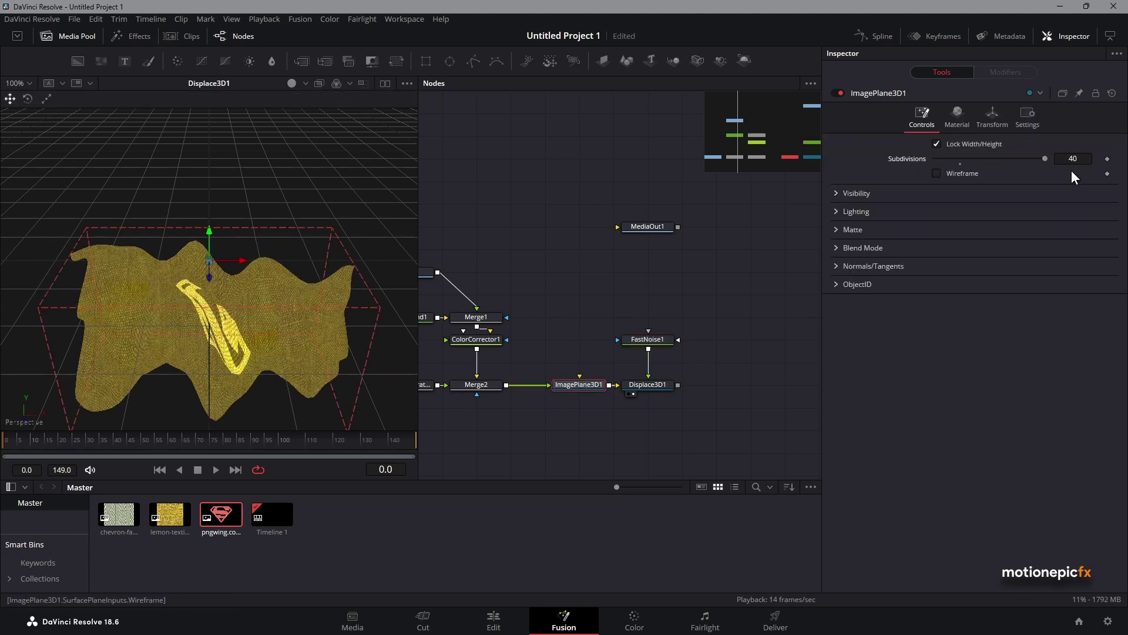
# Step: Add a Camera 3D node after Displace3D1
pyautogui.click(595, 388)
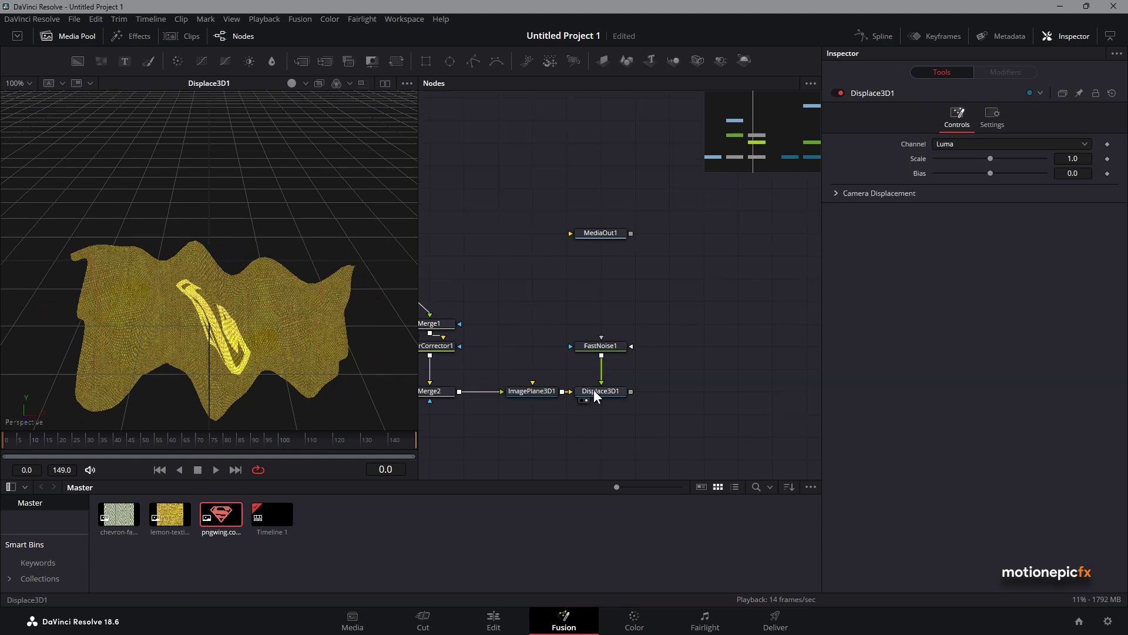
pyautogui.hotkey('shift', 'space')
pyautogui.write('displ')
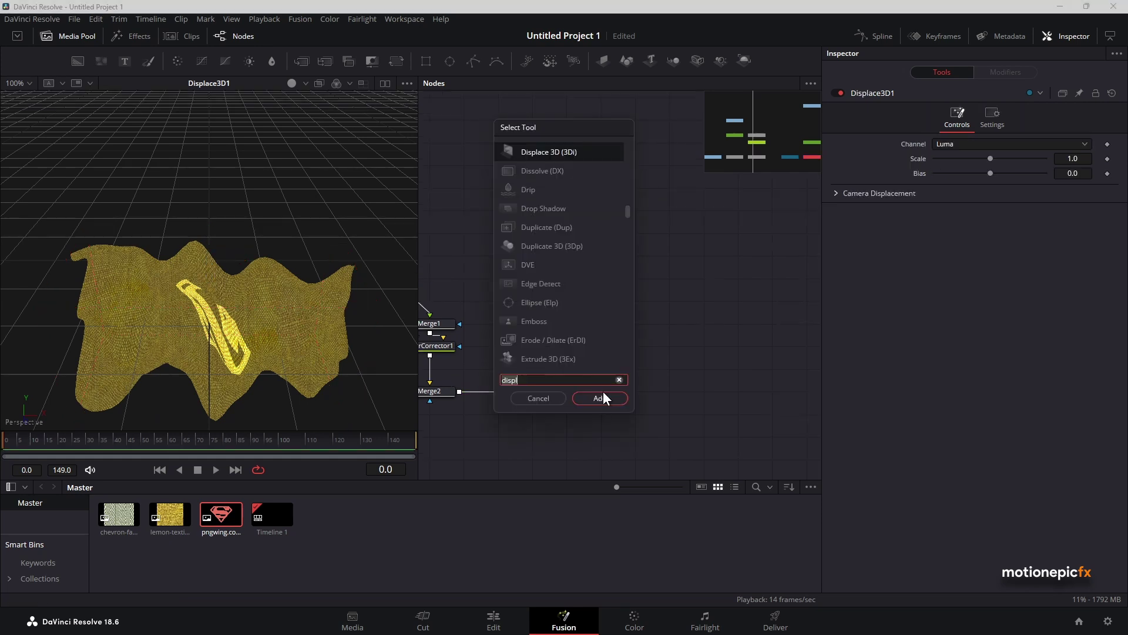
pyautogui.press('BackSpace')
pyautogui.press('BackSpace')
pyautogui.press('BackSpace')
pyautogui.press('BackSpace')
pyautogui.press('BackSpace')
pyautogui.write('camer')
pyautogui.click(603, 395)
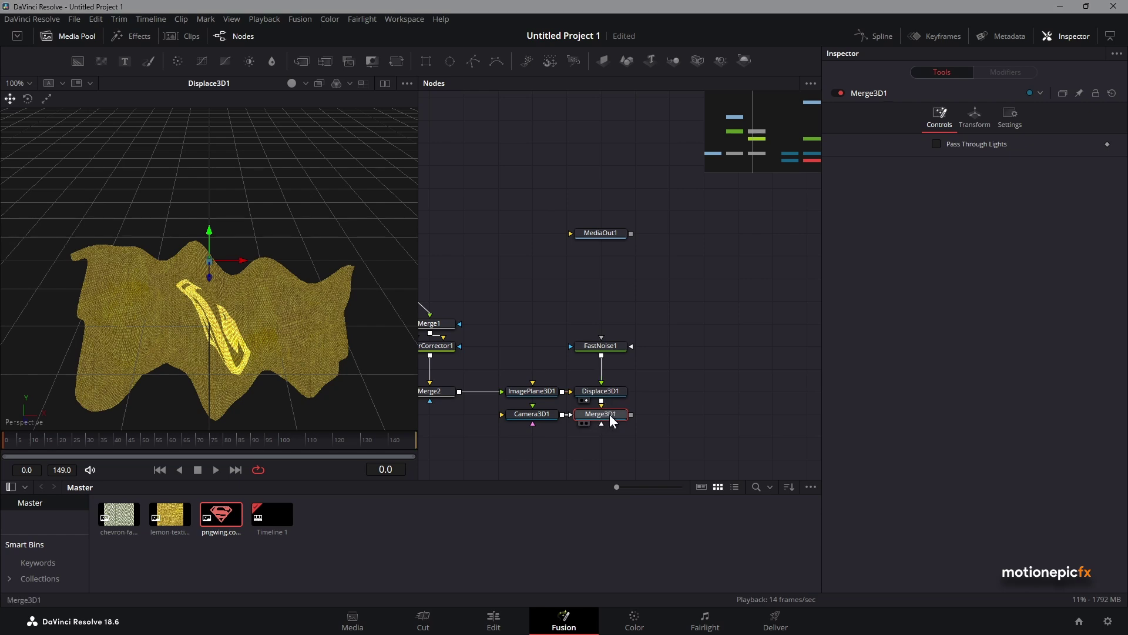
# Step: Add a Renderer 3D node after Merge3D1 and bring a Spot Light into the graph
pyautogui.hotkey('shift', 'space')
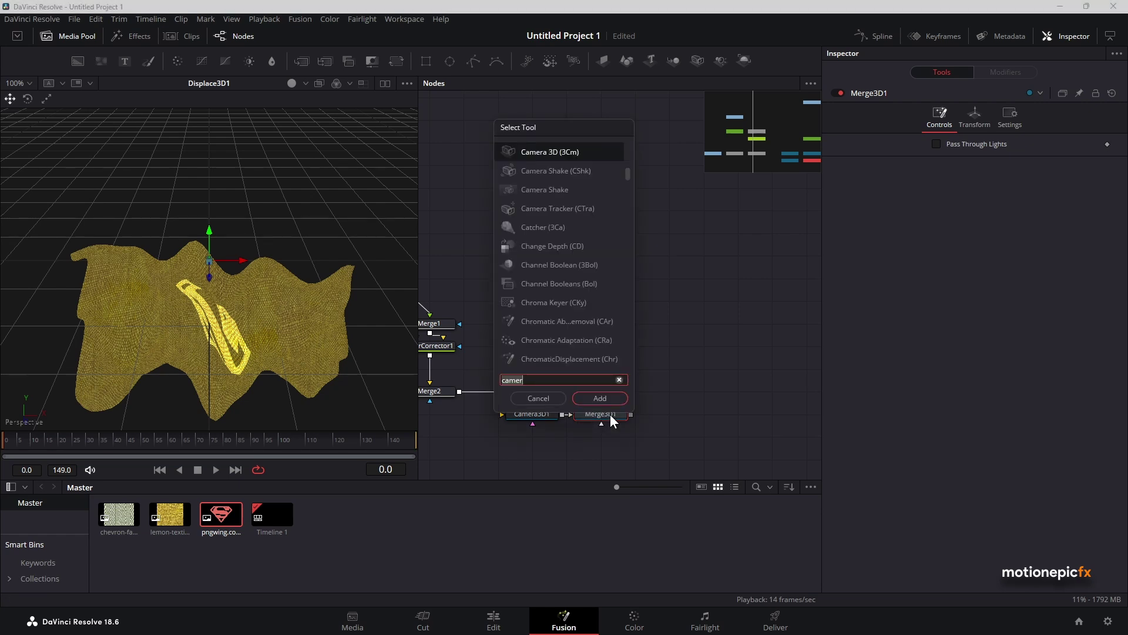
pyautogui.press('BackSpace')
pyautogui.press('BackSpace')
pyautogui.press('BackSpace')
pyautogui.press('BackSpace')
pyautogui.press('BackSpace')
pyautogui.write('rend')
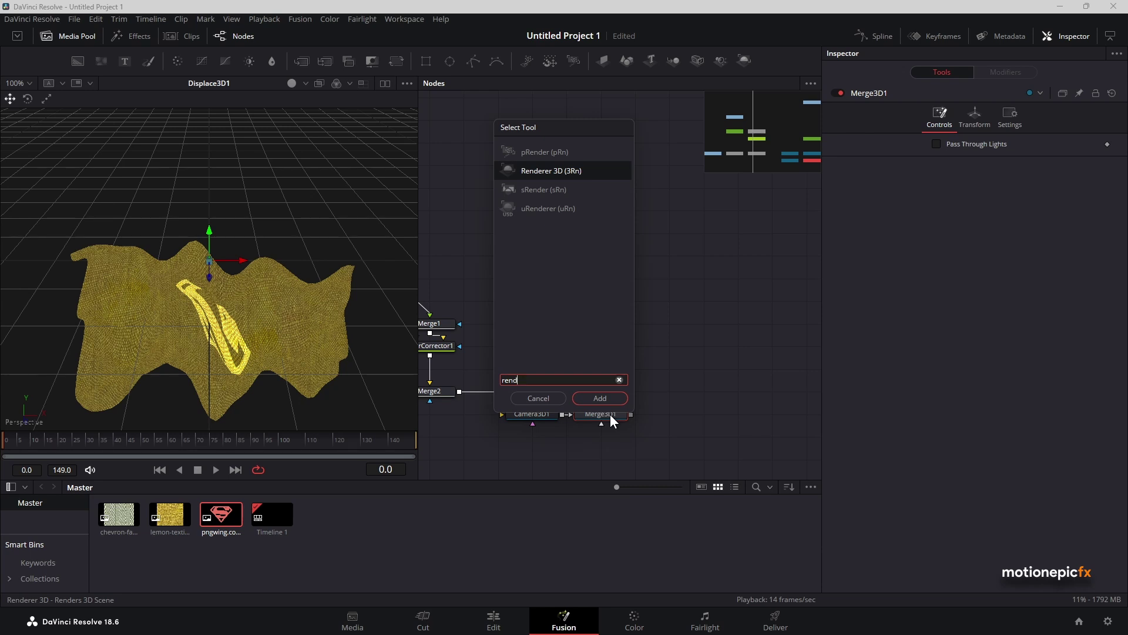
pyautogui.press('Return')
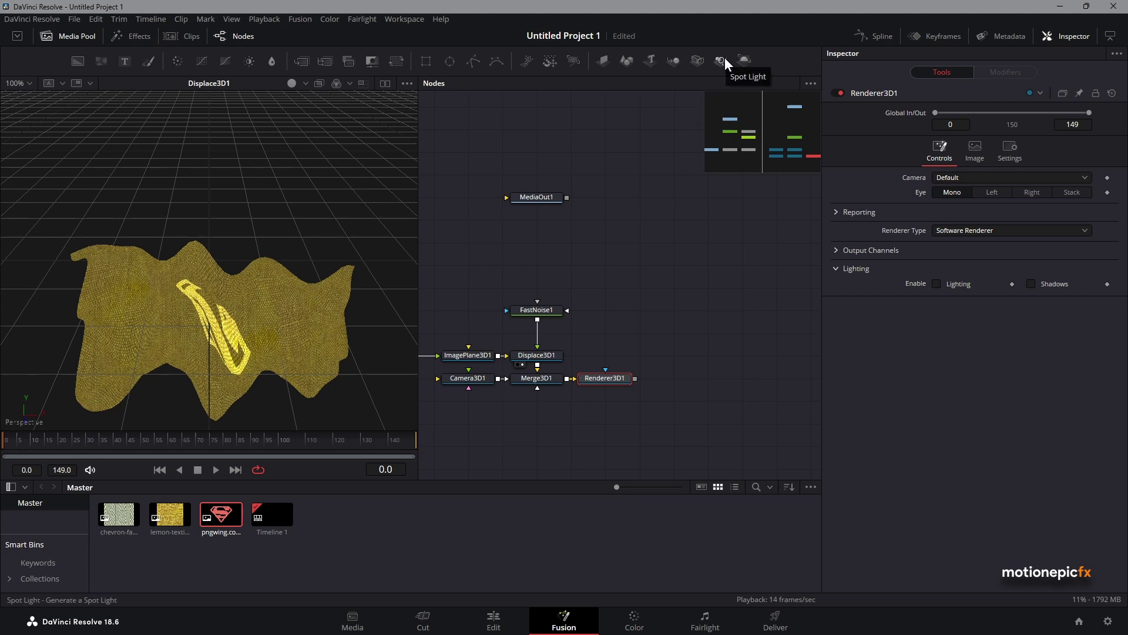
pyautogui.moveTo(722, 59); pyautogui.dragTo(541, 379)
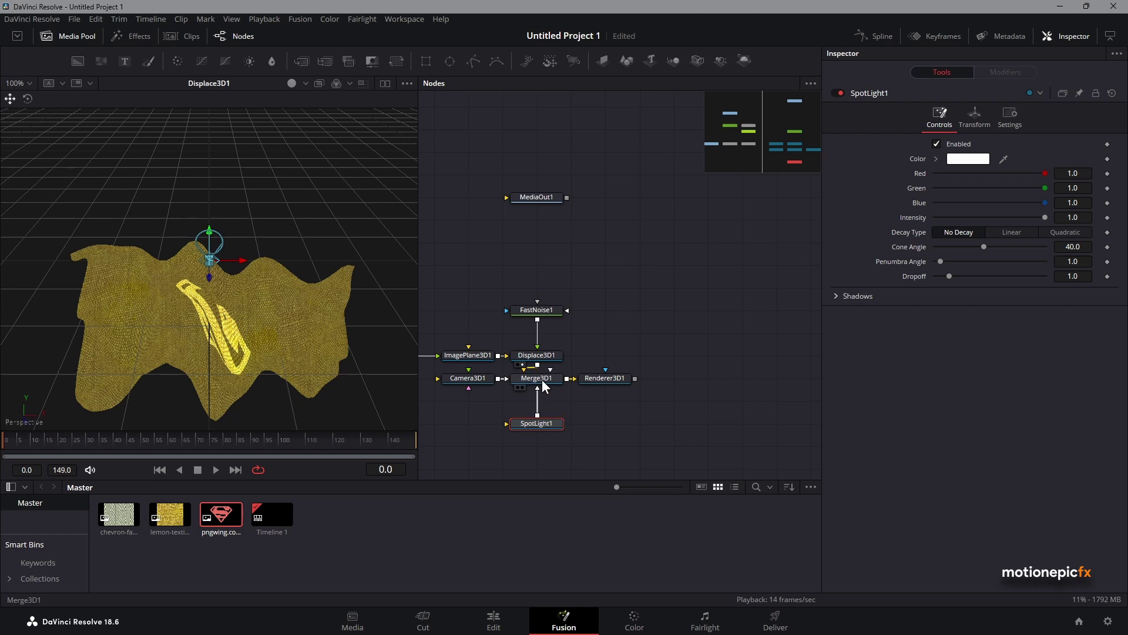
# Step: Connect SpotLight1 to Merge3D1, view Renderer3D1, and set Camera3D1 Translation Z to 1.87
pyautogui.click(611, 379)
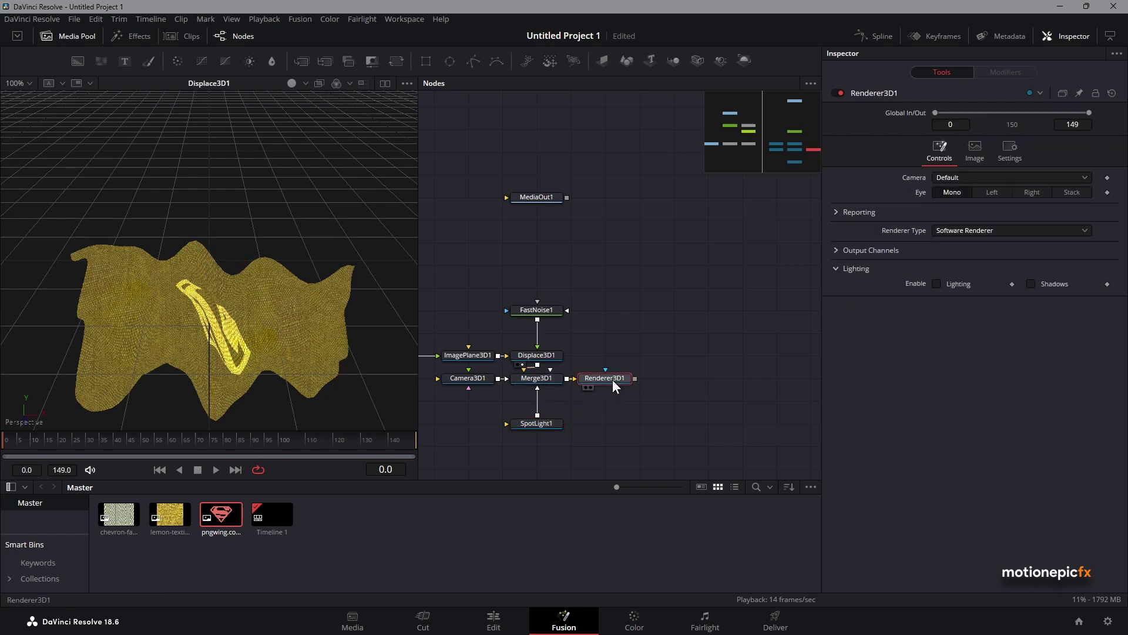
pyautogui.moveTo(616, 380); pyautogui.dragTo(285, 255)
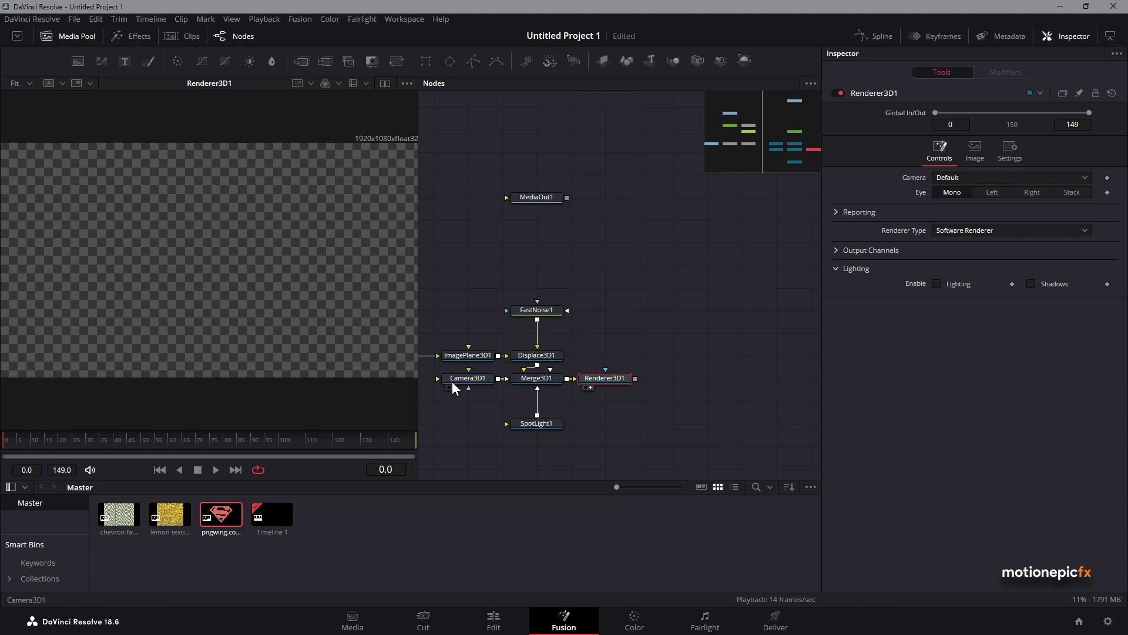
pyautogui.click(472, 380)
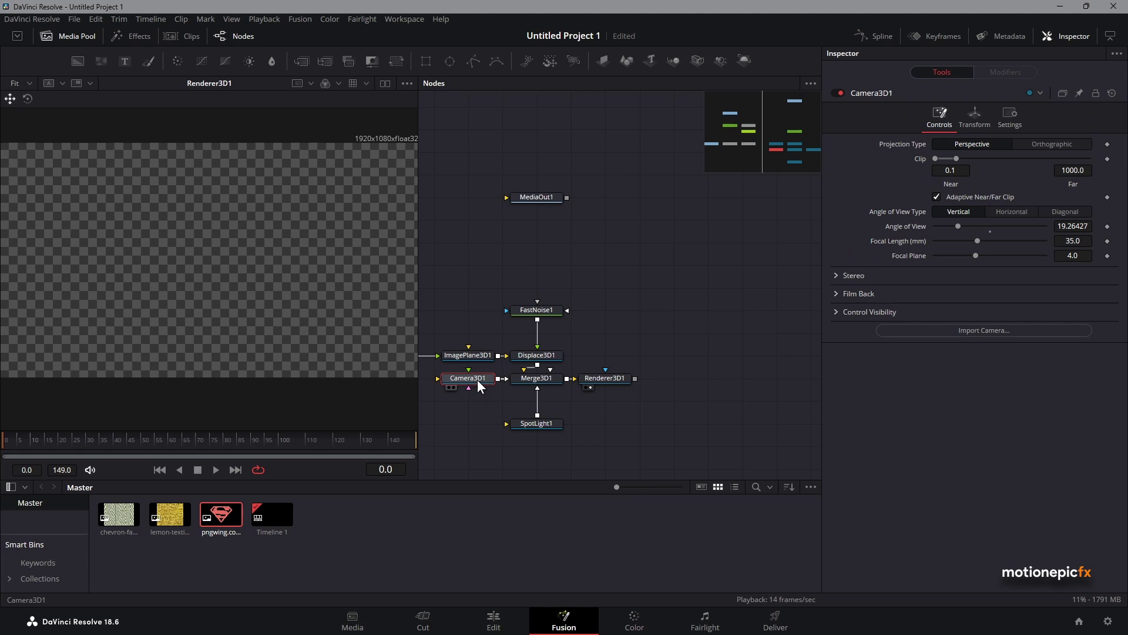
pyautogui.click(977, 118)
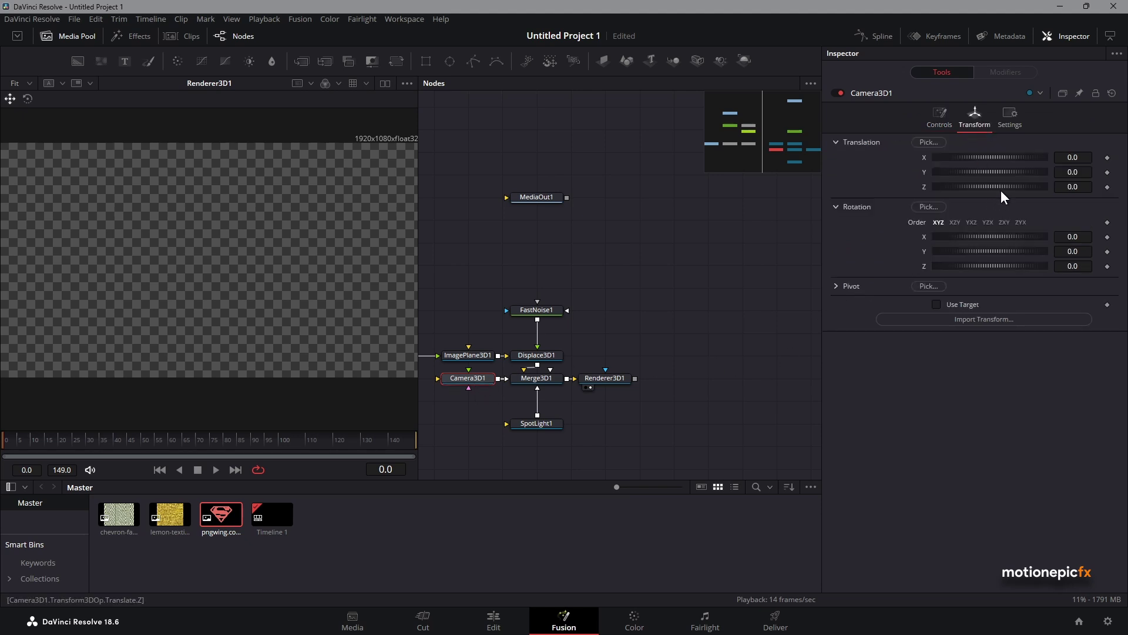
pyautogui.moveTo(995, 185); pyautogui.dragTo(1006, 182)
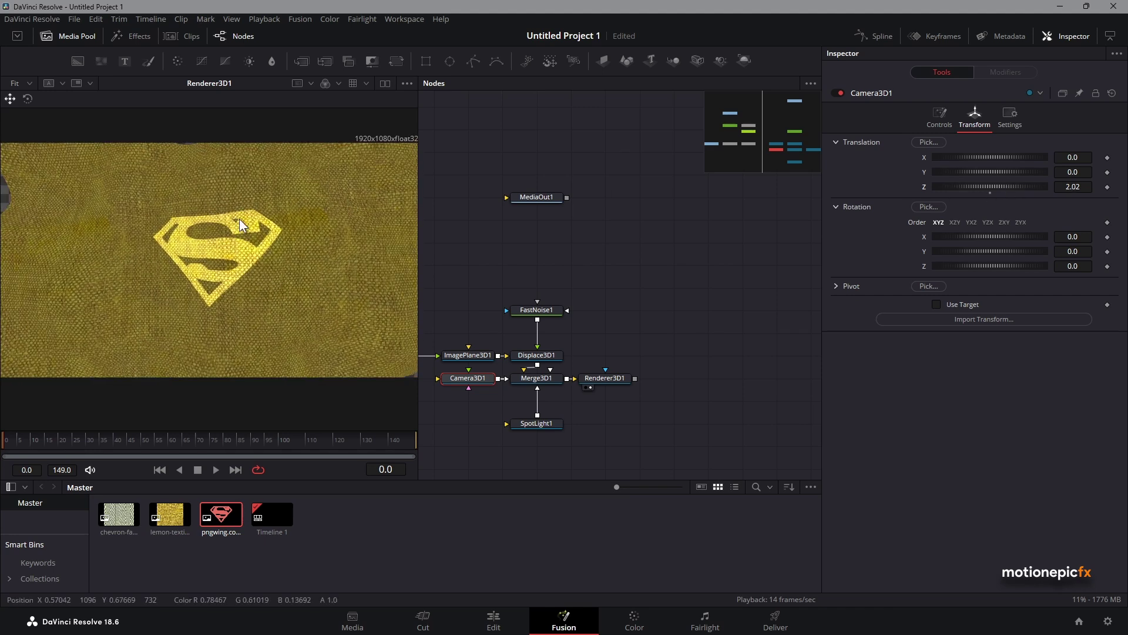
pyautogui.scroll(-1, 241, 221)
pyautogui.moveTo(1006, 185); pyautogui.dragTo(1008, 186)
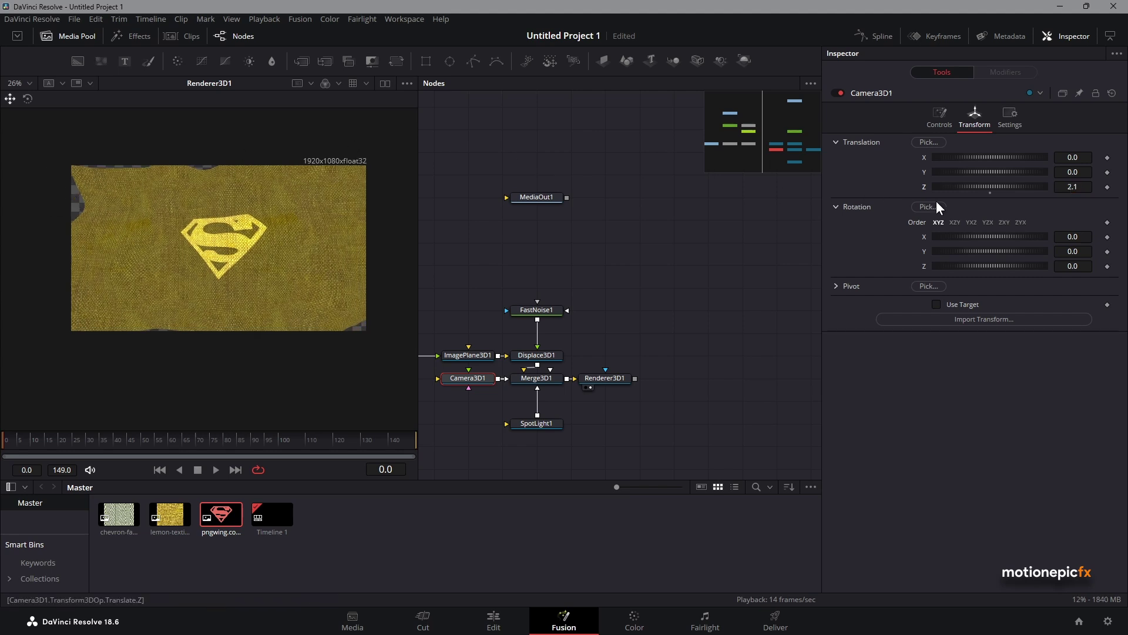
pyautogui.moveTo(1079, 187); pyautogui.dragTo(1018, 208)
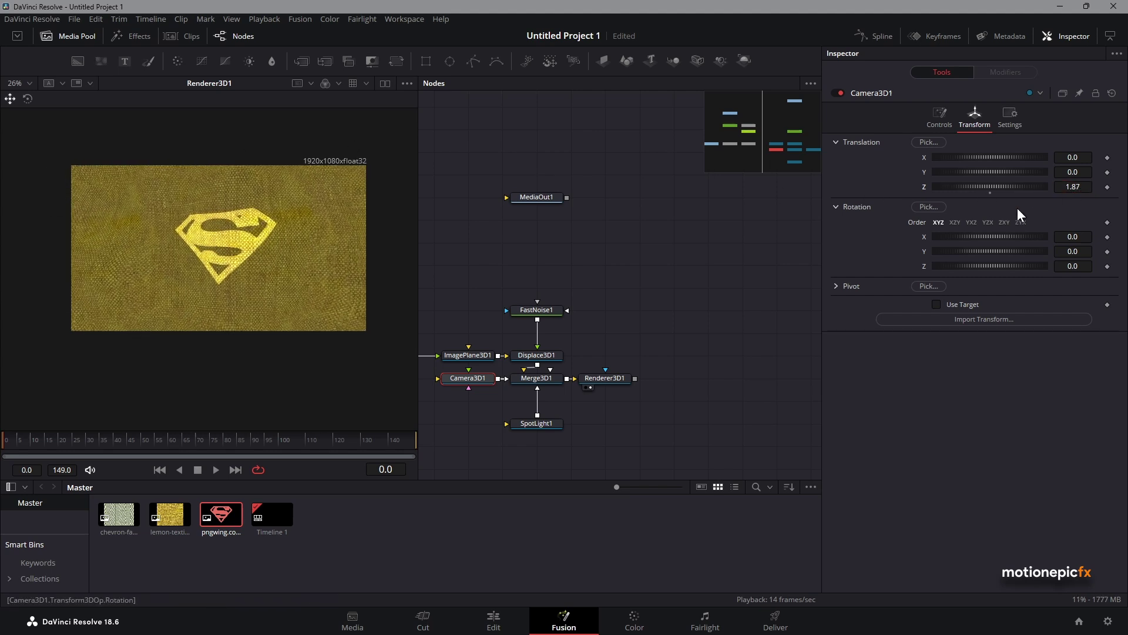
# Step: Enable Lighting and Shadows in Renderer3D1
pyautogui.click(601, 378)
pyautogui.click(938, 283)
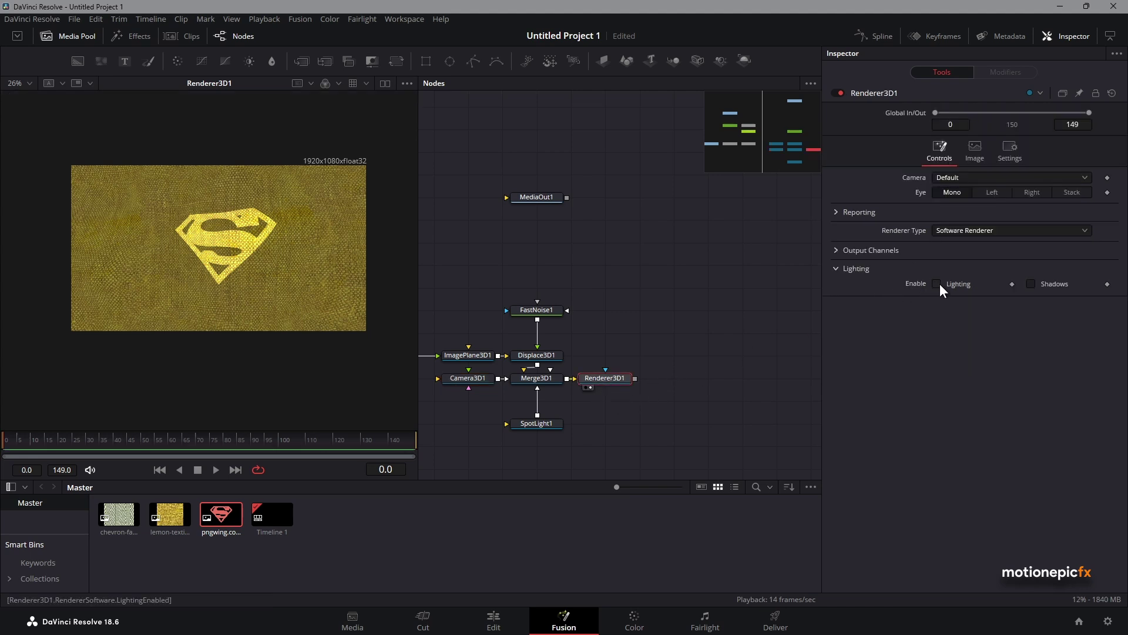
pyautogui.click(1032, 284)
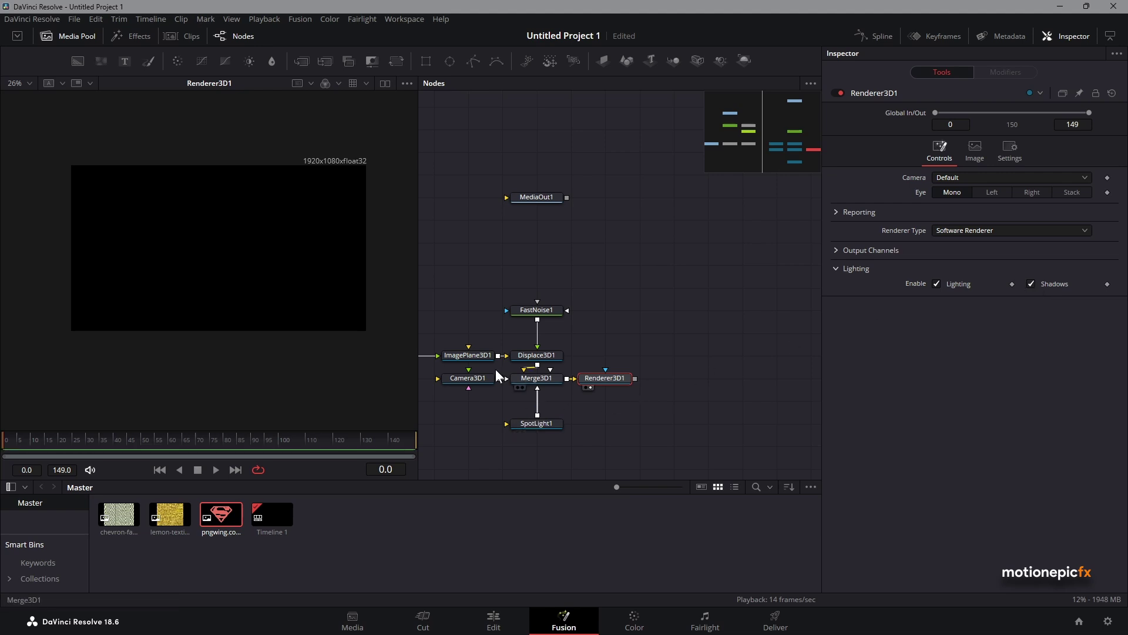
# Step: Set SpotLight1's Translation Z to 1.82 to light the flag
pyautogui.click(541, 423)
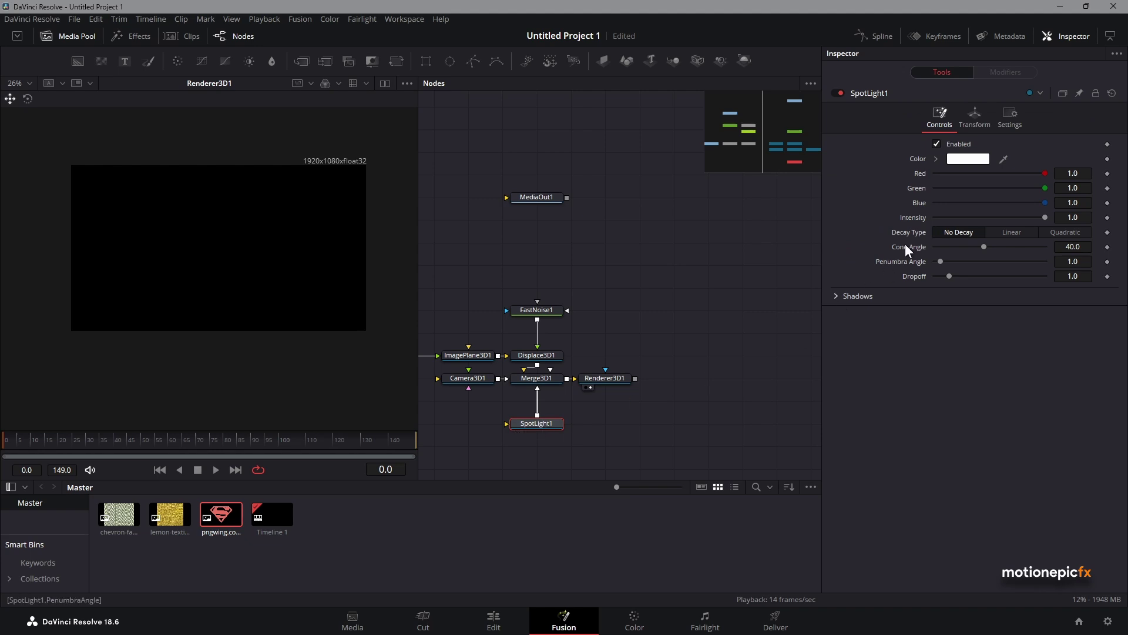
pyautogui.click(974, 118)
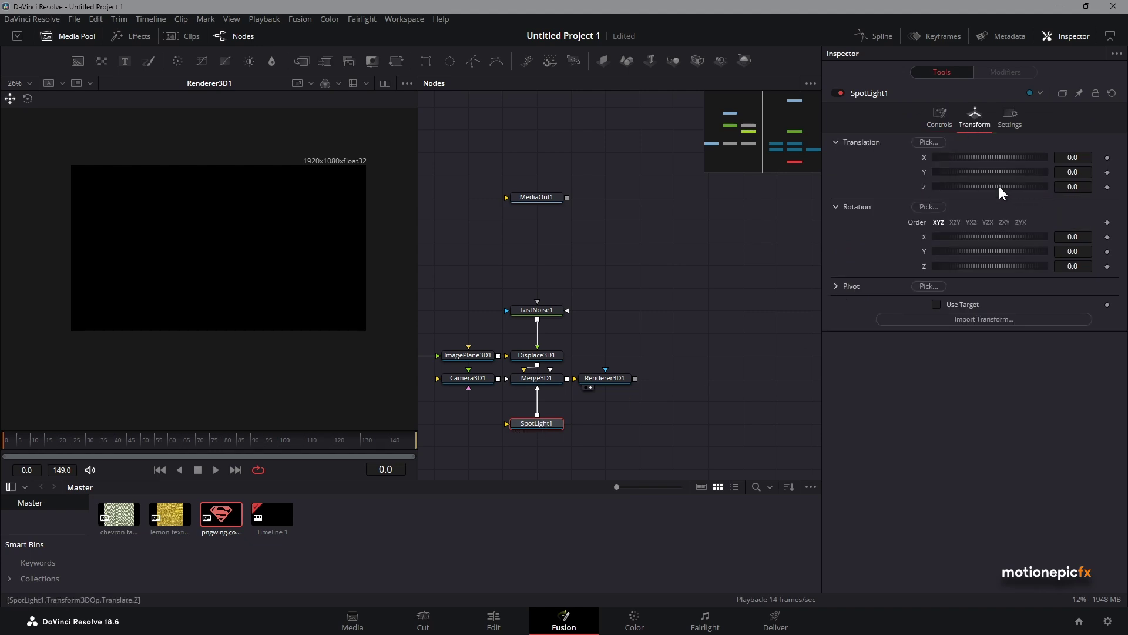
pyautogui.moveTo(999, 186); pyautogui.dragTo(1010, 185)
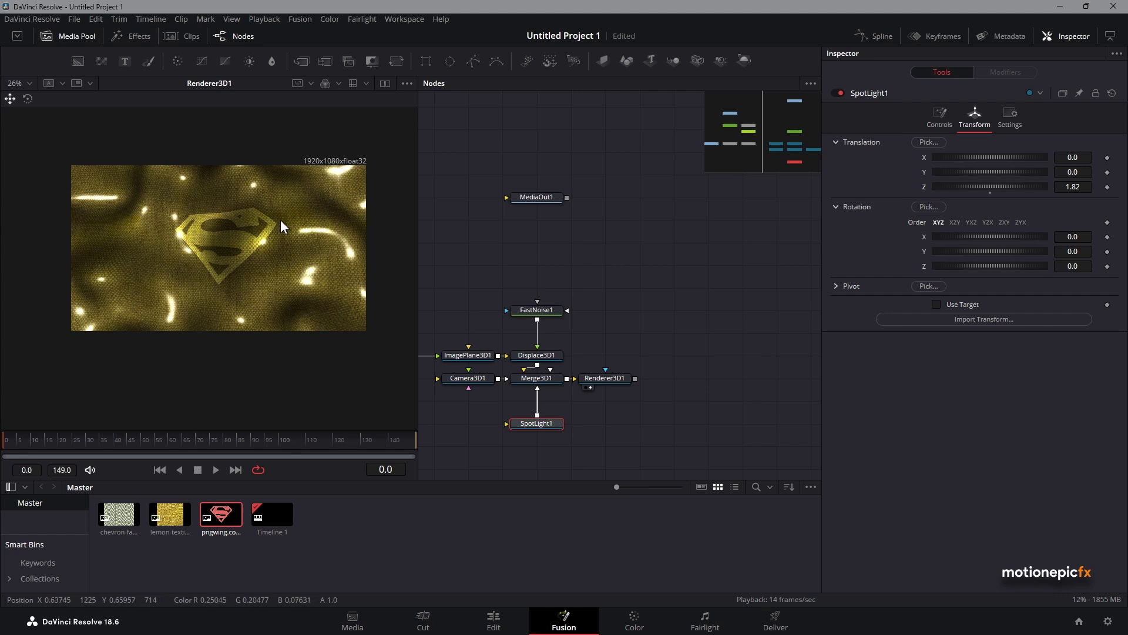
pyautogui.moveTo(470, 321); pyautogui.dragTo(518, 294)
pyautogui.scroll(2, 178, 215)
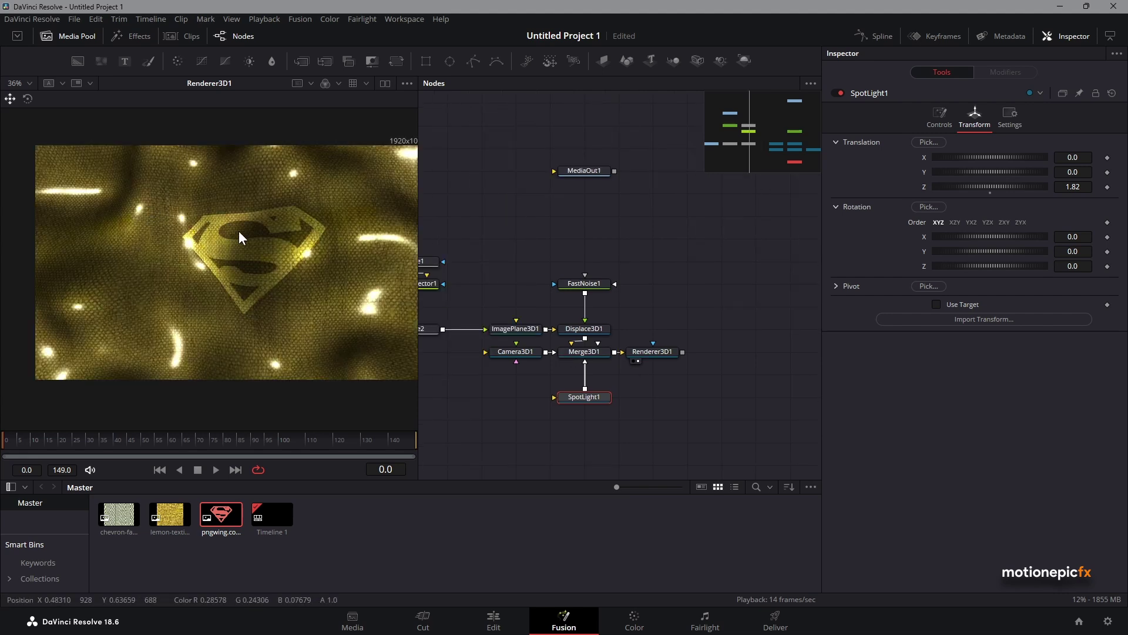
pyautogui.hscroll(1, 298, 248)
pyautogui.hscroll(1, 297, 247)
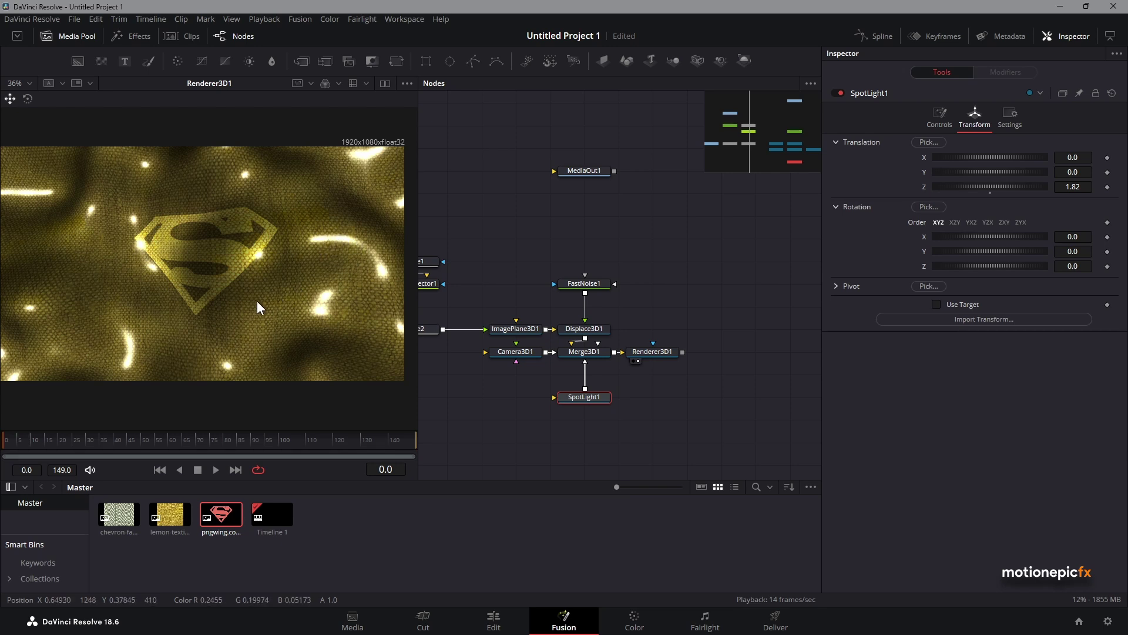
pyautogui.scroll(3, 474, 354)
# Step: Set ImagePlane3D1's material Specular Intensity to 0.155 and Exponent to 70.2
pyautogui.click(553, 340)
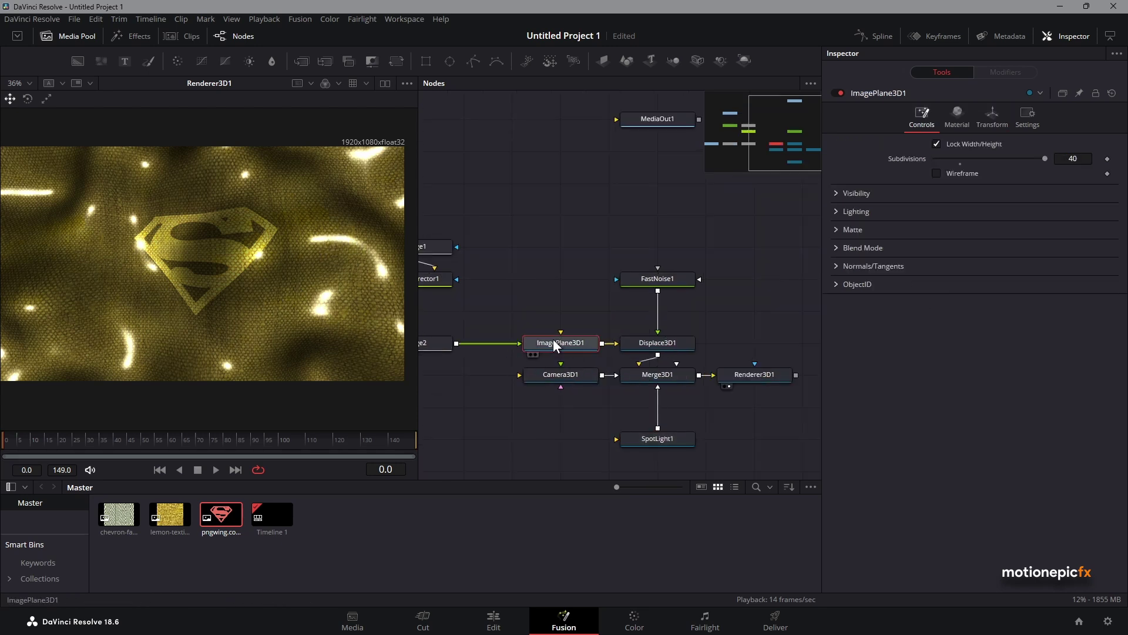
pyautogui.click(954, 125)
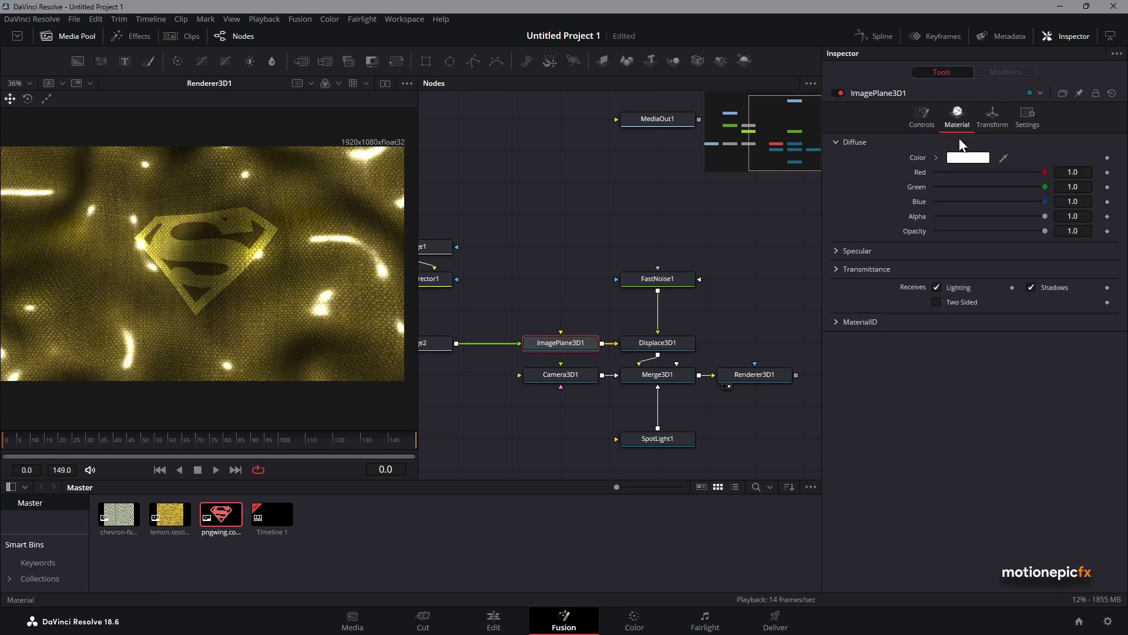
pyautogui.click(835, 250)
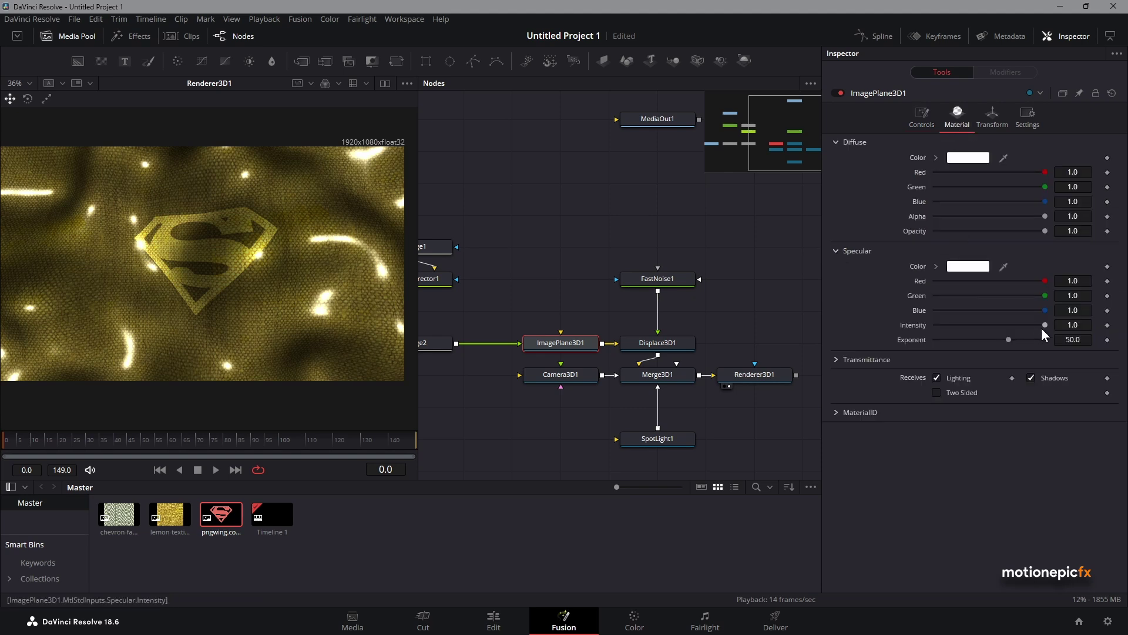
pyautogui.moveTo(1043, 326); pyautogui.dragTo(950, 313)
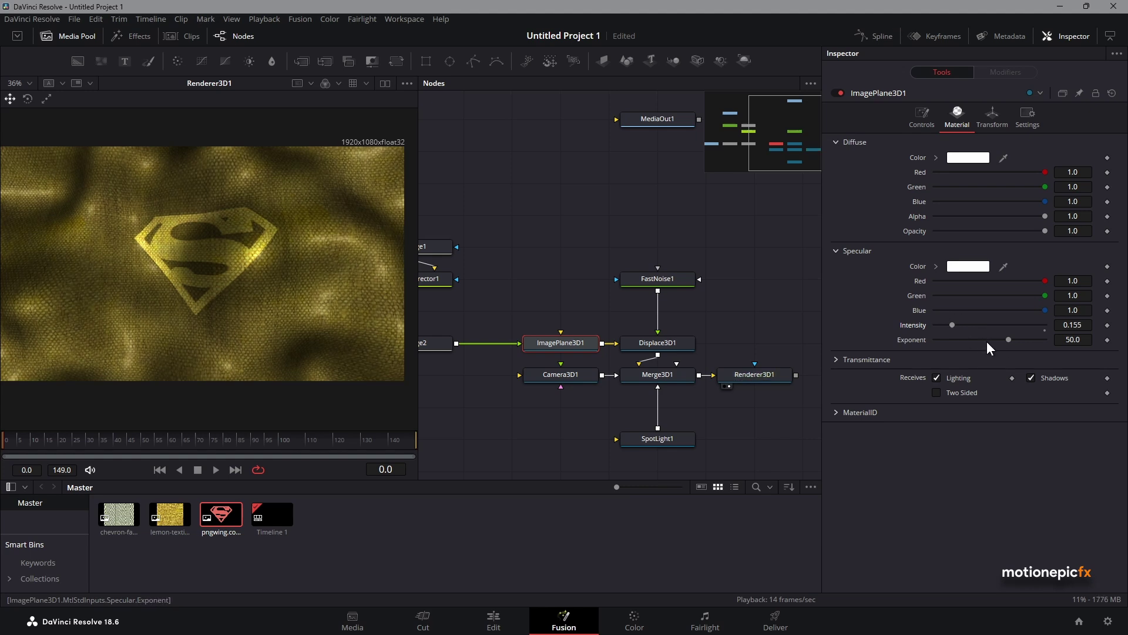
pyautogui.moveTo(1003, 340)
pyautogui.mouseDown()
pyautogui.moveTo(912, 334)
pyautogui.moveTo(1031, 341)
pyautogui.moveTo(1019, 343)
pyautogui.mouseUp()
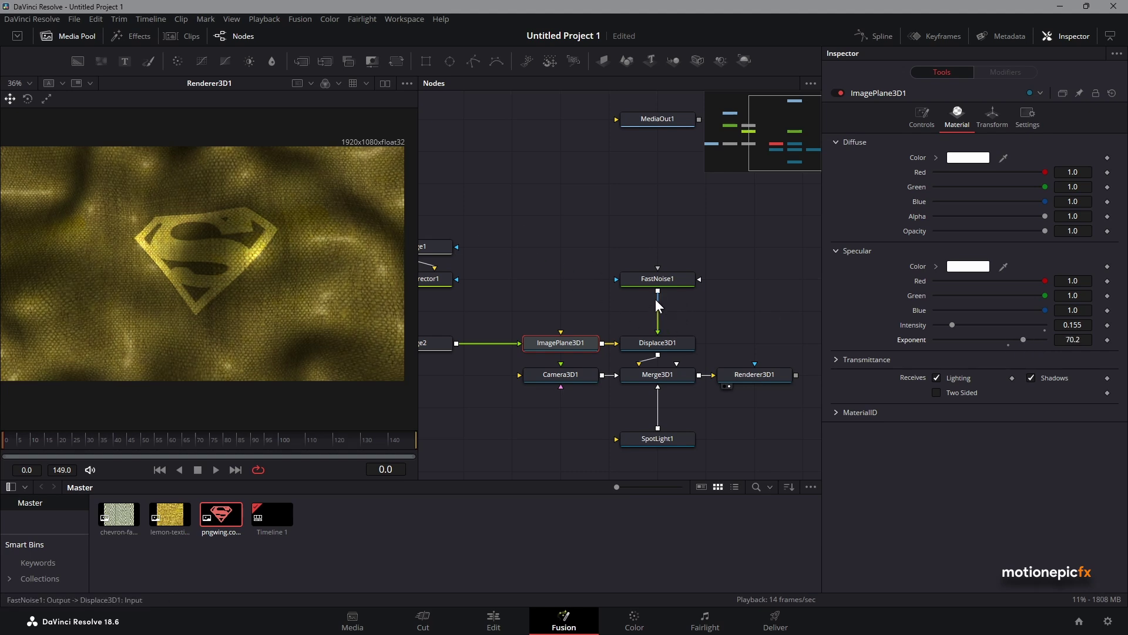
# Step: Set FastNoise1's Seethe Rate to 0.241 and preview the animation
pyautogui.click(646, 280)
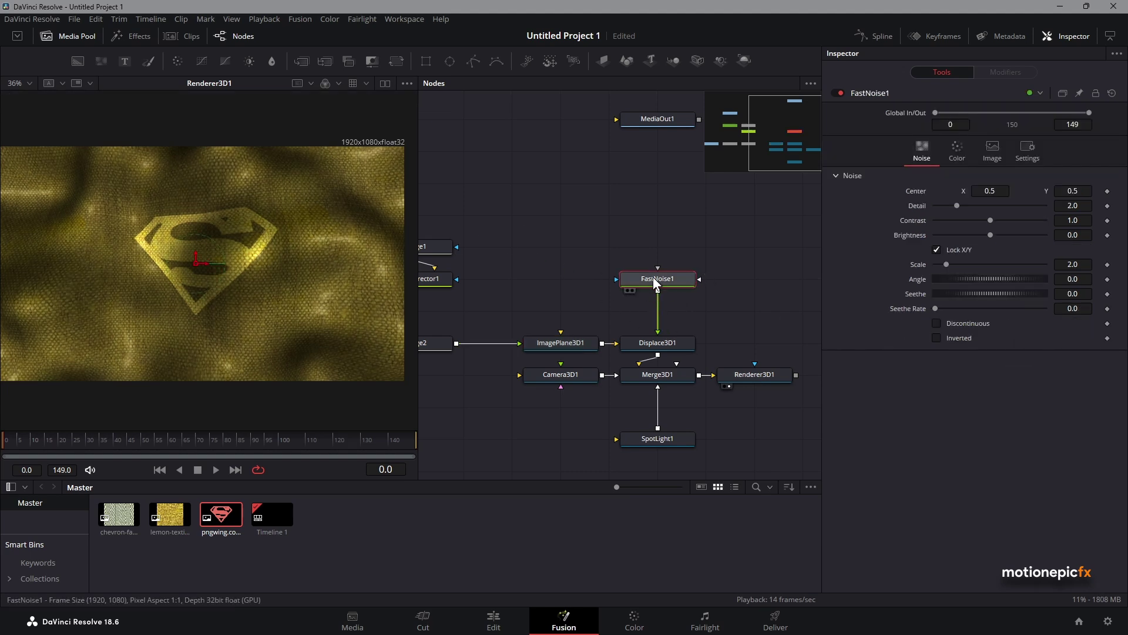
pyautogui.scroll(-1, 259, 253)
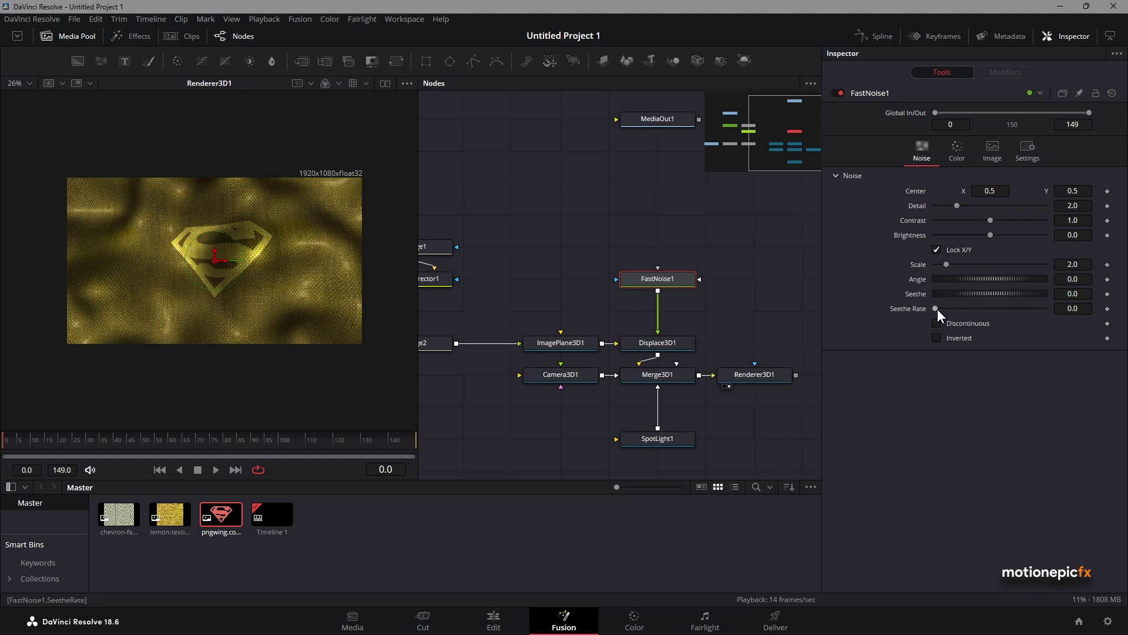
pyautogui.moveTo(937, 309); pyautogui.dragTo(963, 309)
pyautogui.press('space')
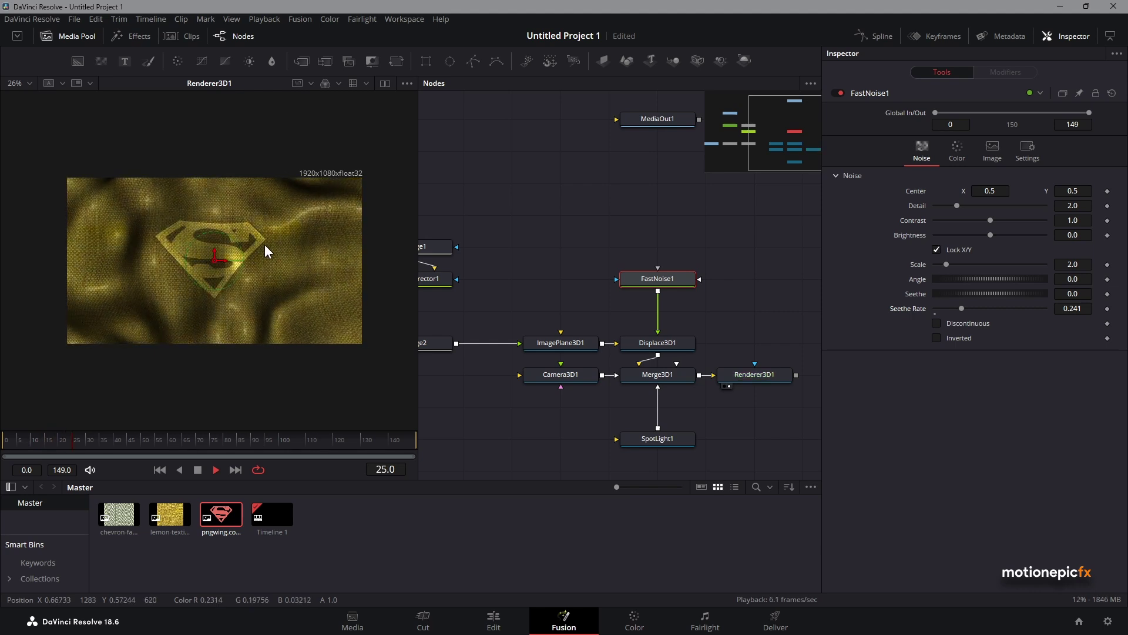
pyautogui.press('space')
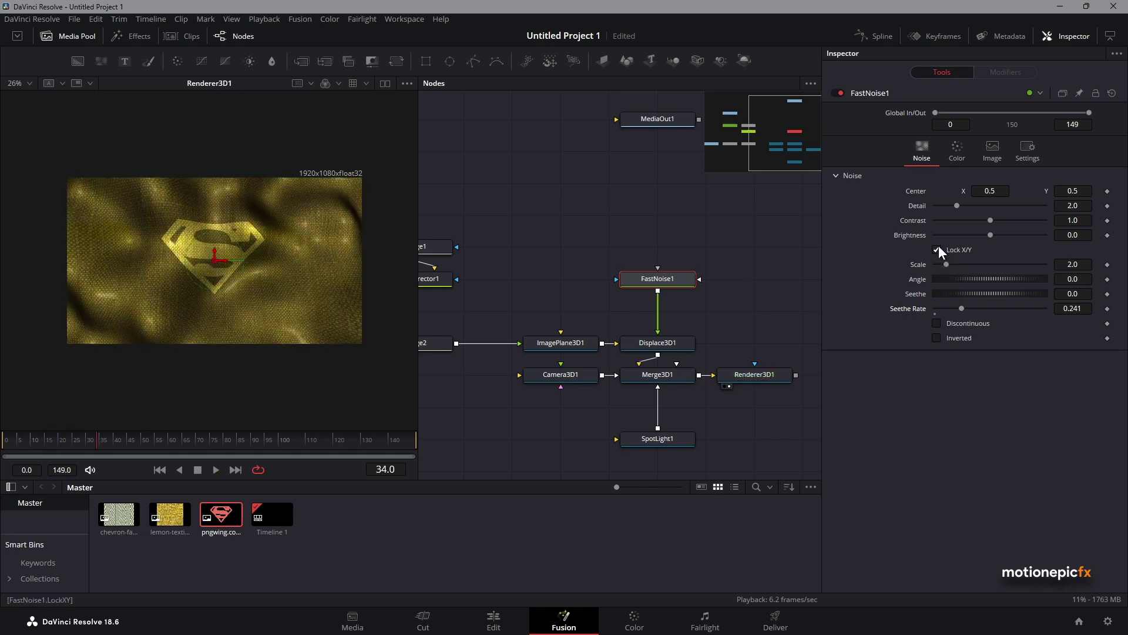
# Step: Unlock X/Y and set X Scale 3.53, Y Scale 1.07, Detail 1.18, keeping contrast 1.0
pyautogui.click(937, 249)
pyautogui.moveTo(946, 264); pyautogui.dragTo(939, 277)
pyautogui.press('space')
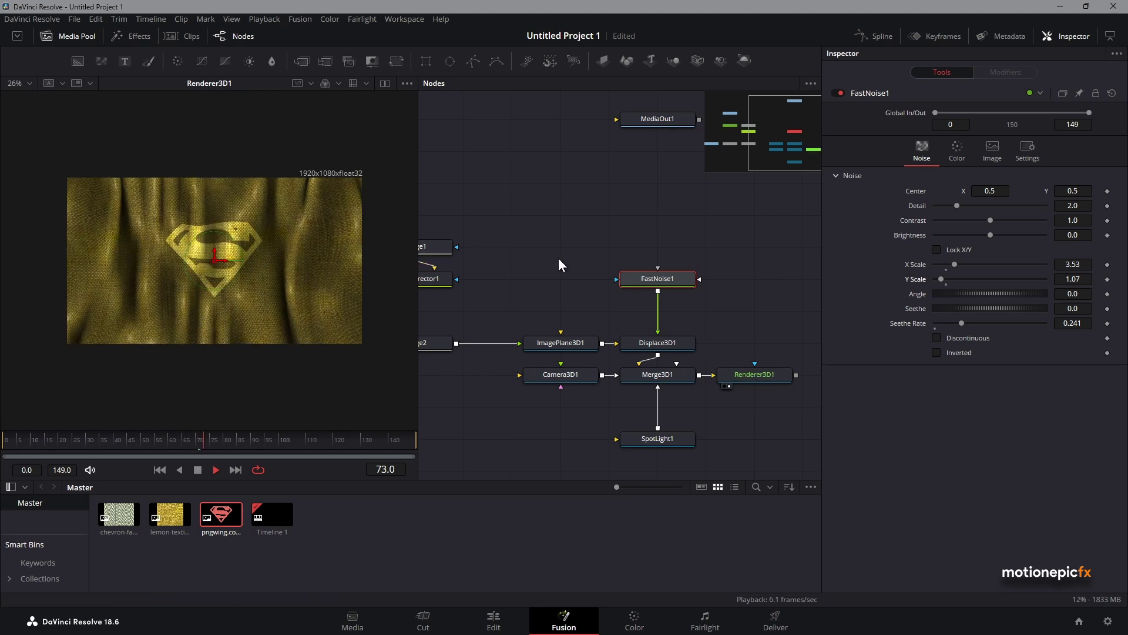
pyautogui.press('space')
pyautogui.moveTo(991, 220); pyautogui.dragTo(947, 205)
pyautogui.doubleClick(1008, 219)
pyautogui.press('space')
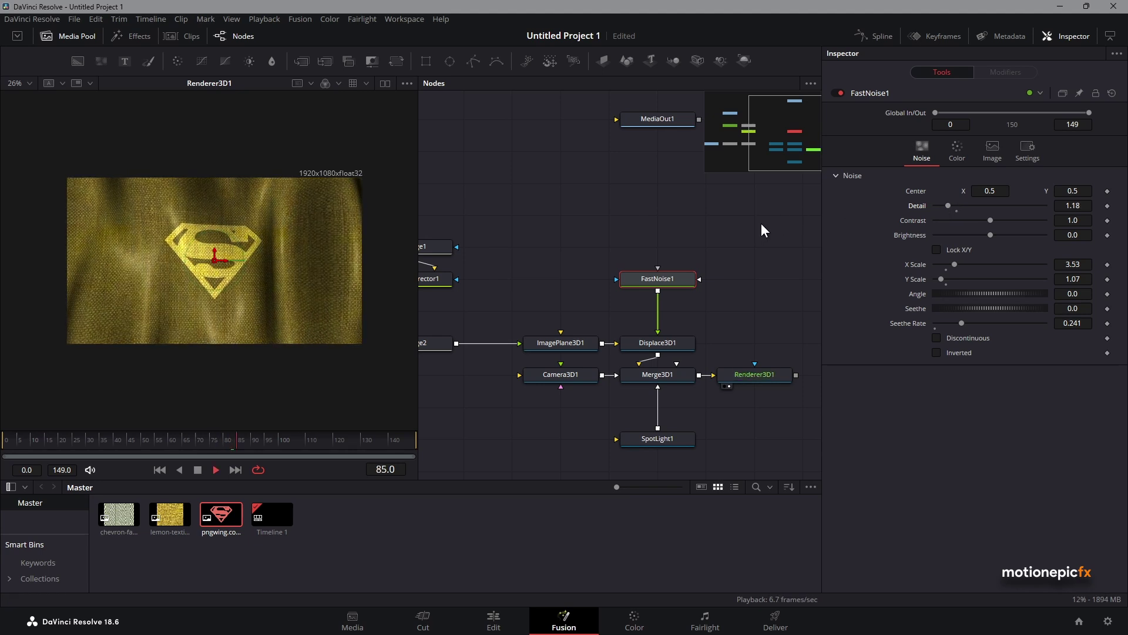
# Step: Lower ImagePlane3D1's Specular Intensity to 0.064 and preview the playback
pyautogui.press('space')
pyautogui.click(558, 342)
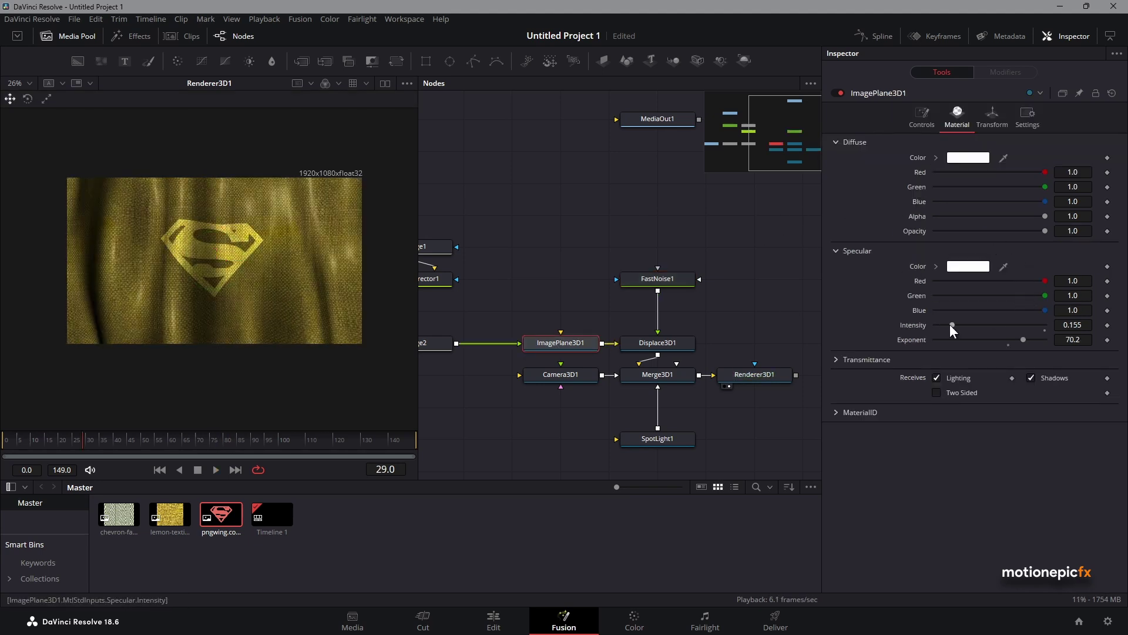
pyautogui.moveTo(952, 324); pyautogui.dragTo(943, 324)
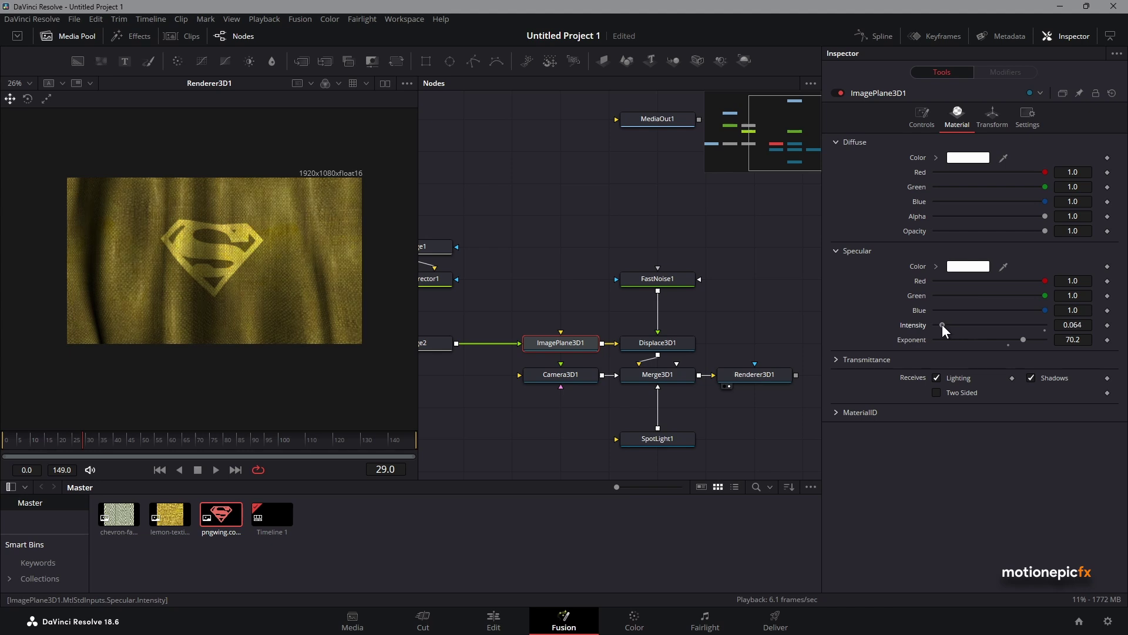
pyautogui.press('space')
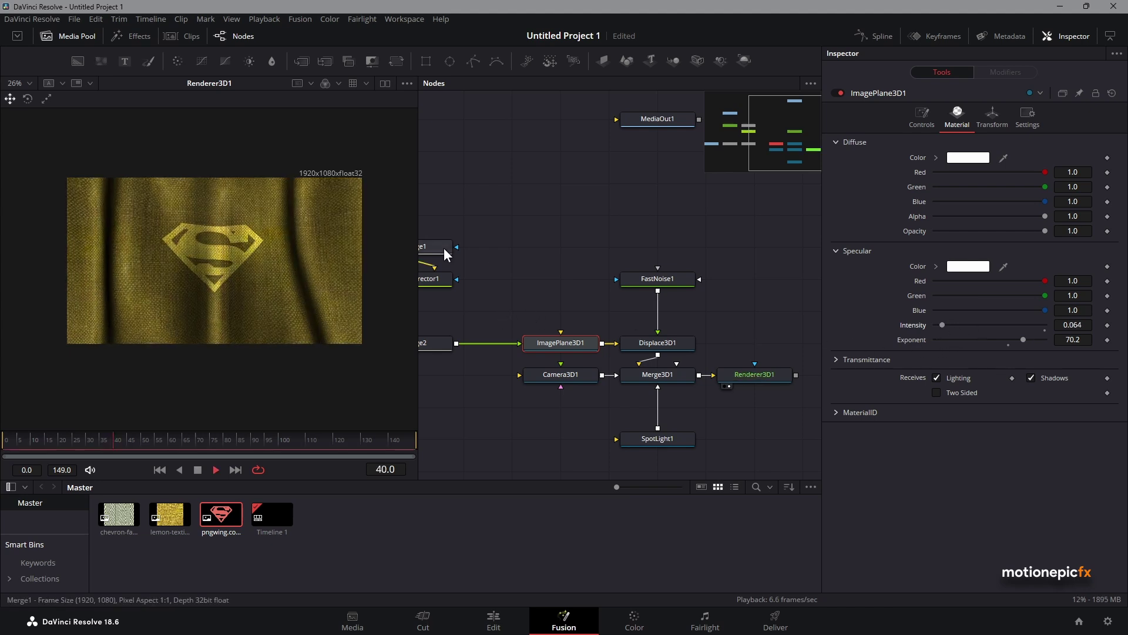
pyautogui.press('space')
pyautogui.moveTo(538, 310); pyautogui.dragTo(519, 356)
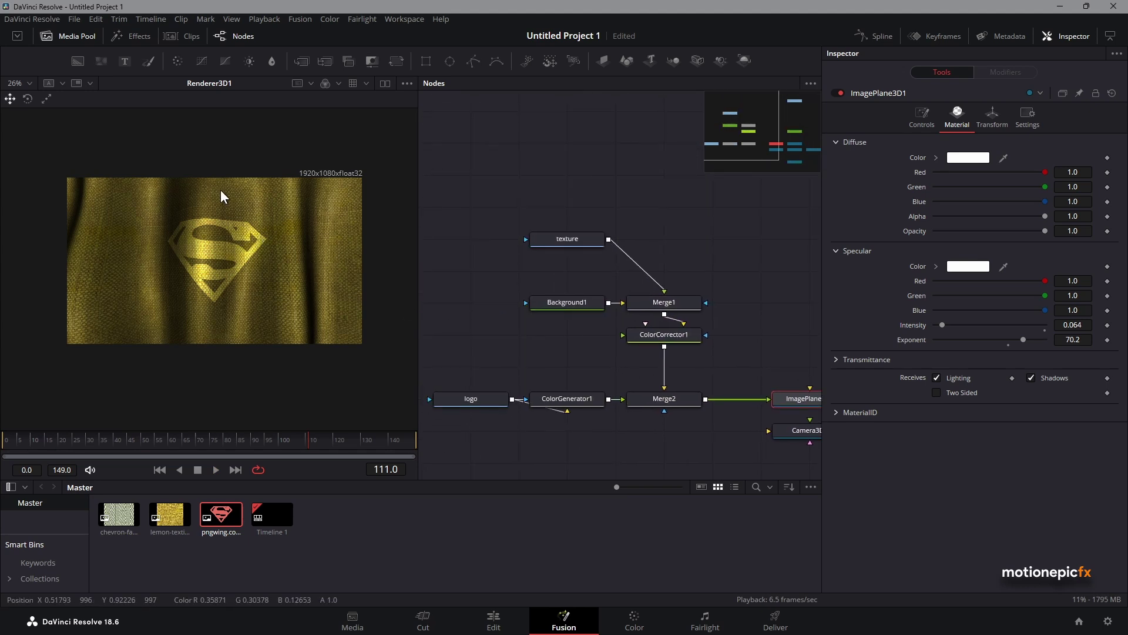
# Step: Add the chevron fabric clip as MediaIn1 and connect it to Merge1 instead of the texture
pyautogui.scroll(2, 535, 257)
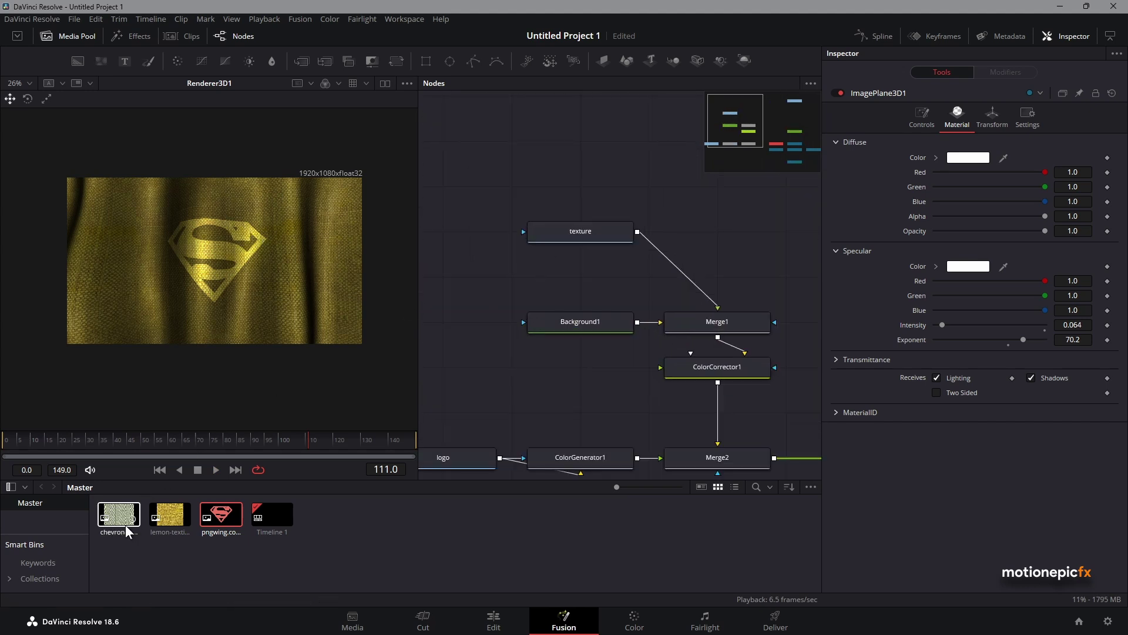
pyautogui.moveTo(126, 530); pyautogui.dragTo(579, 187)
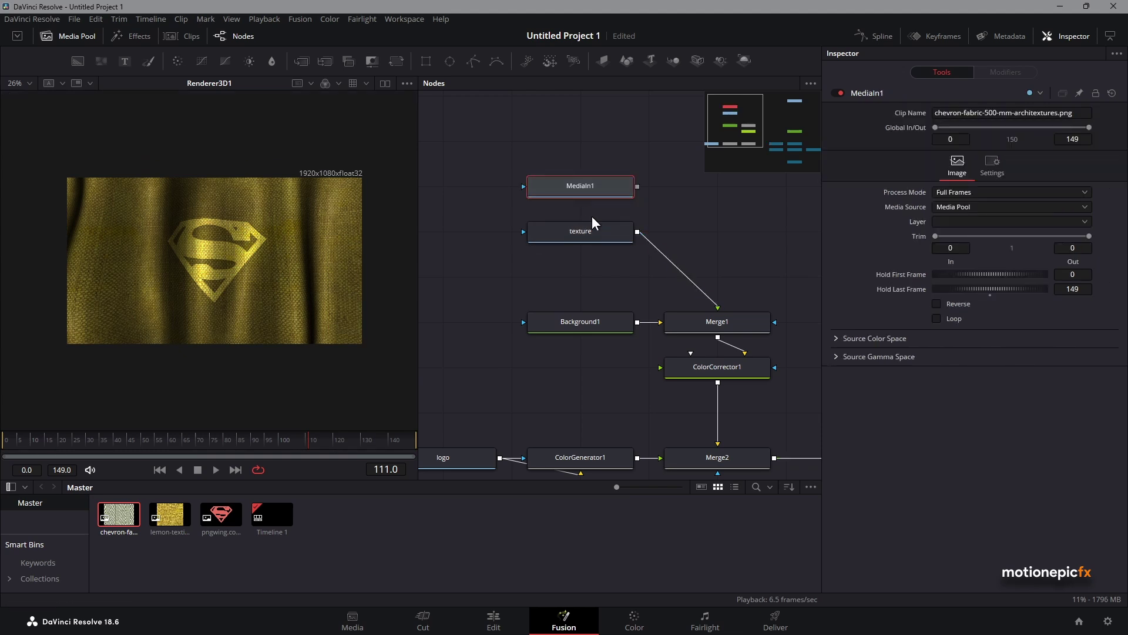
pyautogui.moveTo(715, 301); pyautogui.dragTo(761, 317)
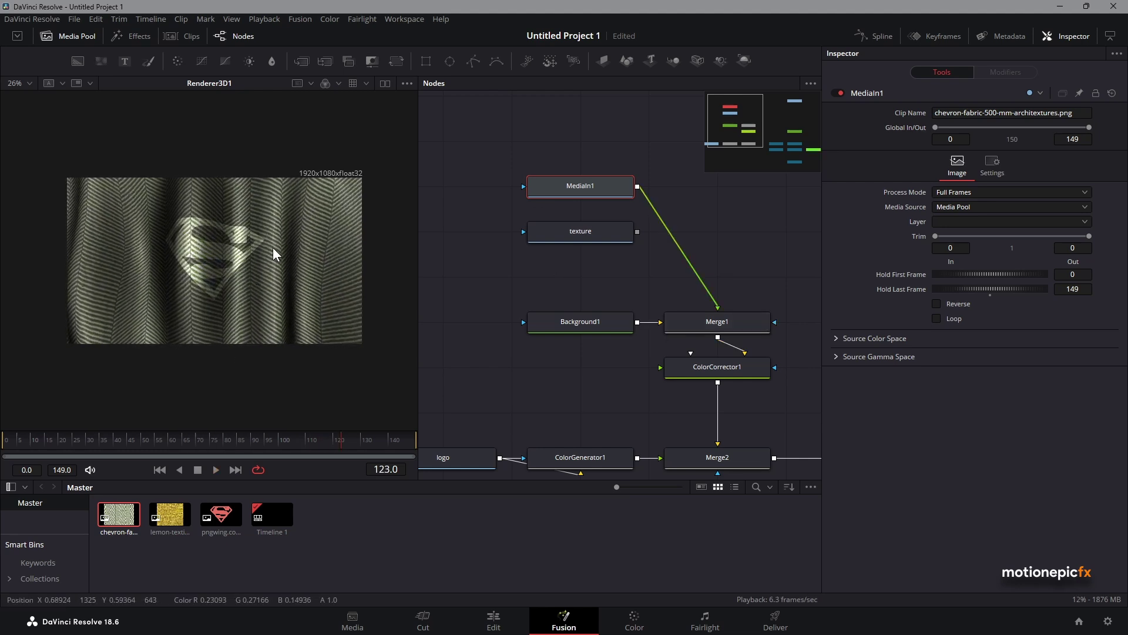
# Step: Tint the fabric blue in ColorCorrector1 with Saturation 1.67, Contrast 0.96 and Lift -0.4
pyautogui.click(707, 367)
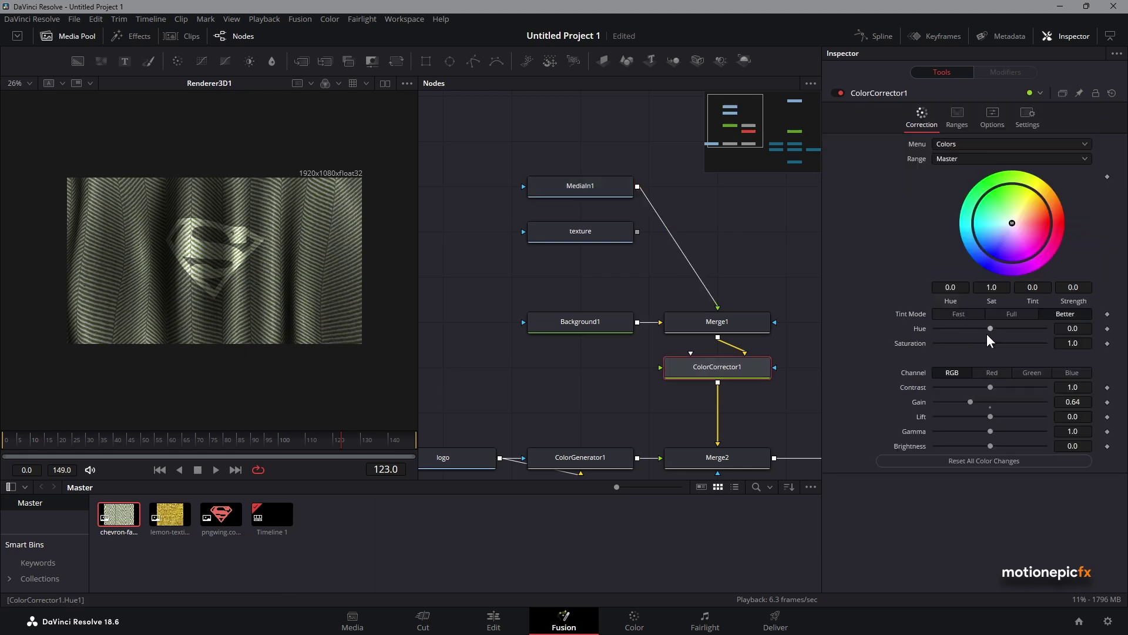
pyautogui.moveTo(975, 397); pyautogui.dragTo(974, 401)
pyautogui.moveTo(993, 235); pyautogui.dragTo(995, 241)
pyautogui.moveTo(991, 344); pyautogui.dragTo(1028, 343)
pyautogui.moveTo(990, 387); pyautogui.dragTo(967, 416)
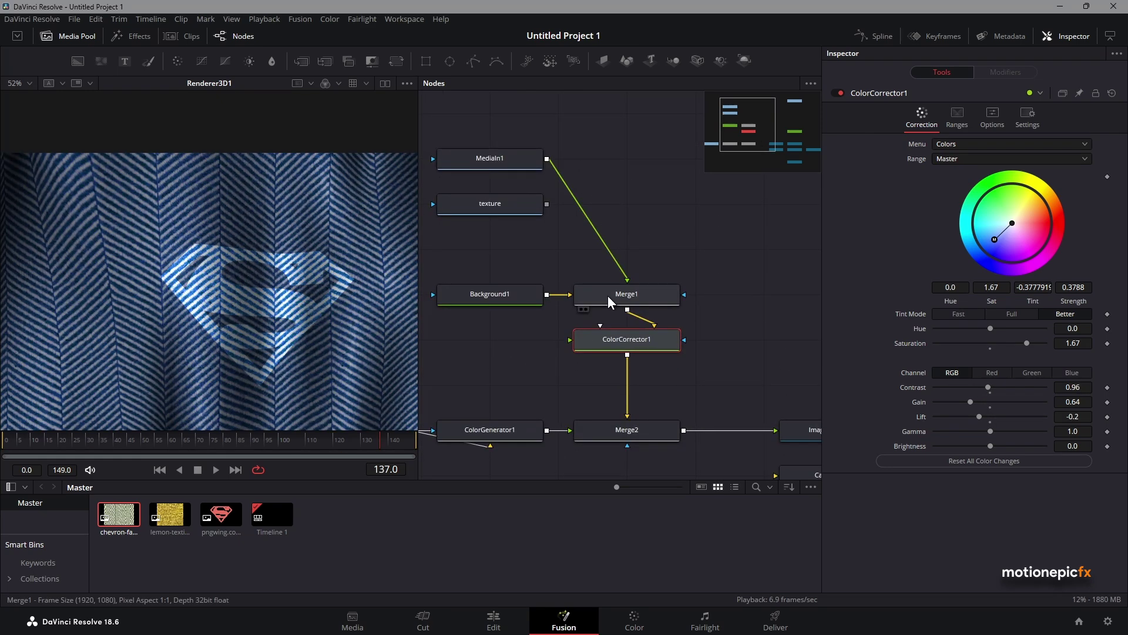
# Step: Shrink the chevron texture in Merge1 to Size 0.16, then deselect the node
pyautogui.click(608, 295)
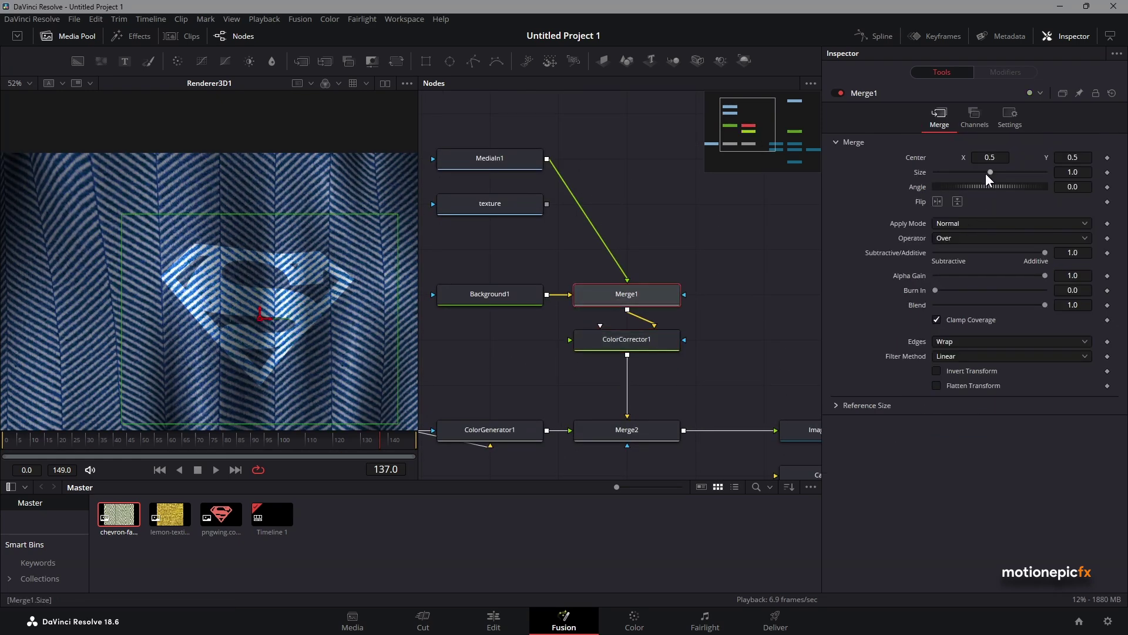
pyautogui.moveTo(987, 173); pyautogui.dragTo(956, 168)
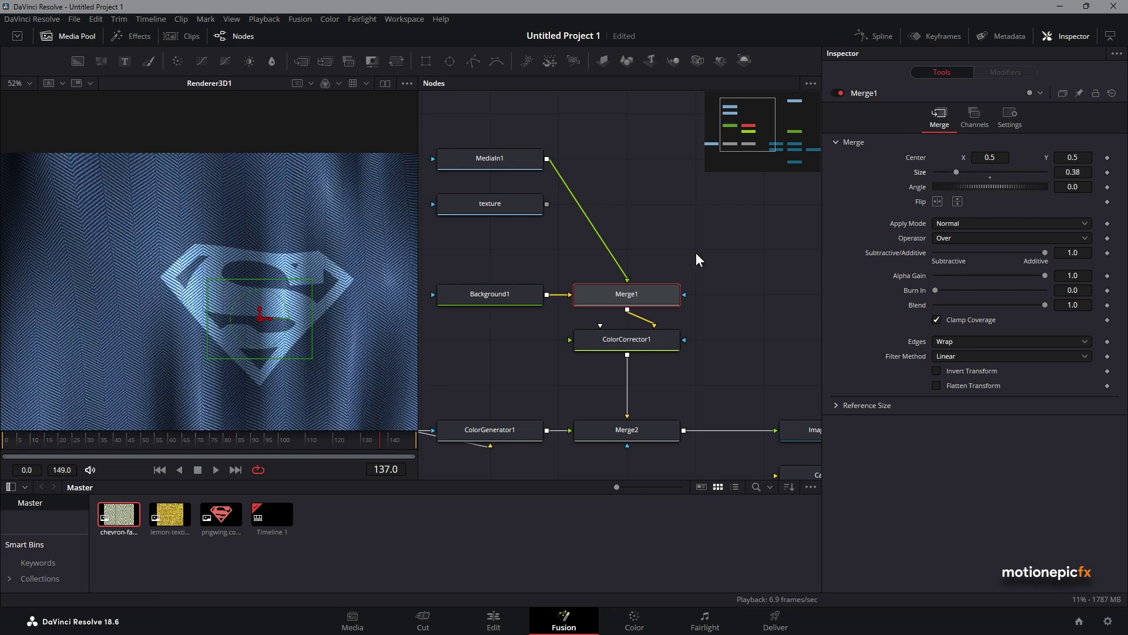
pyautogui.moveTo(956, 171); pyautogui.dragTo(942, 170)
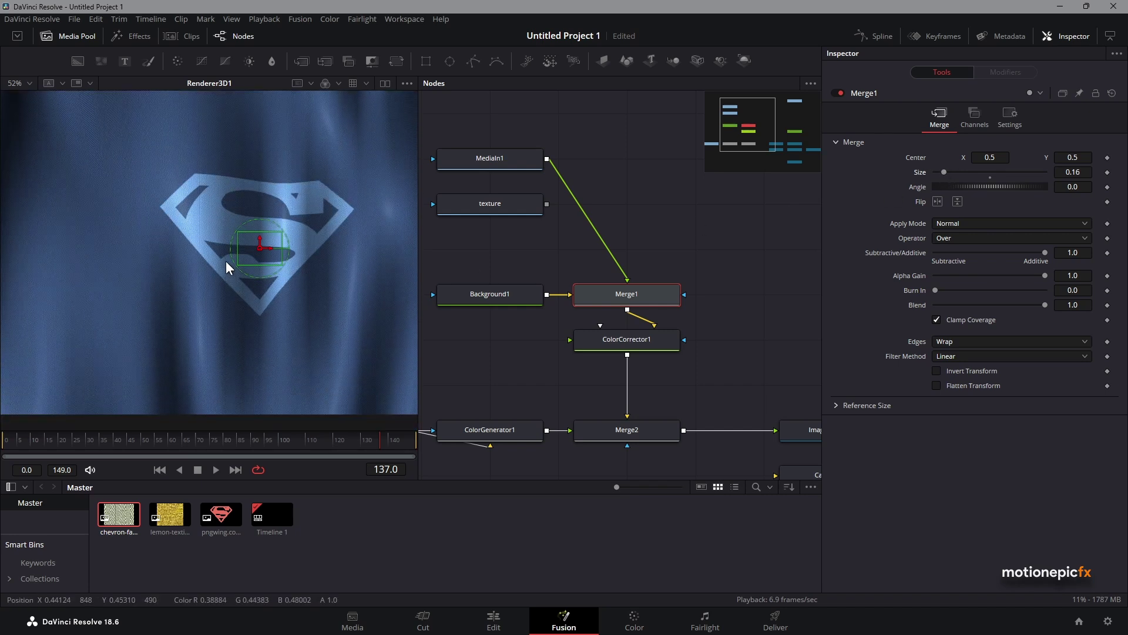
pyautogui.scroll(5, 223, 254)
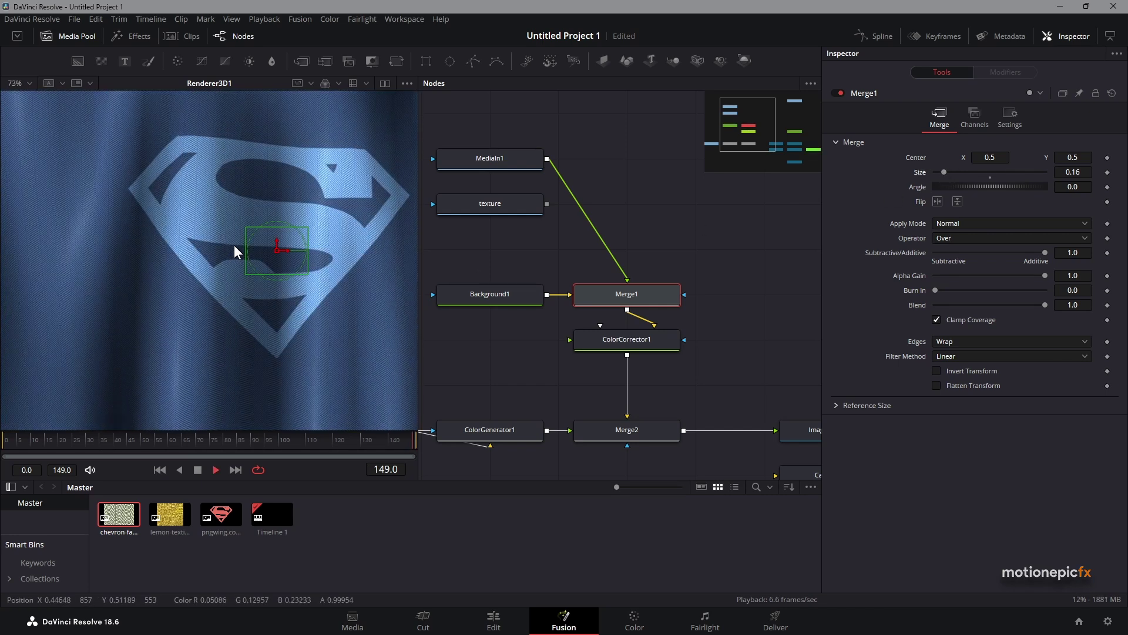
pyautogui.scroll(-5, 237, 253)
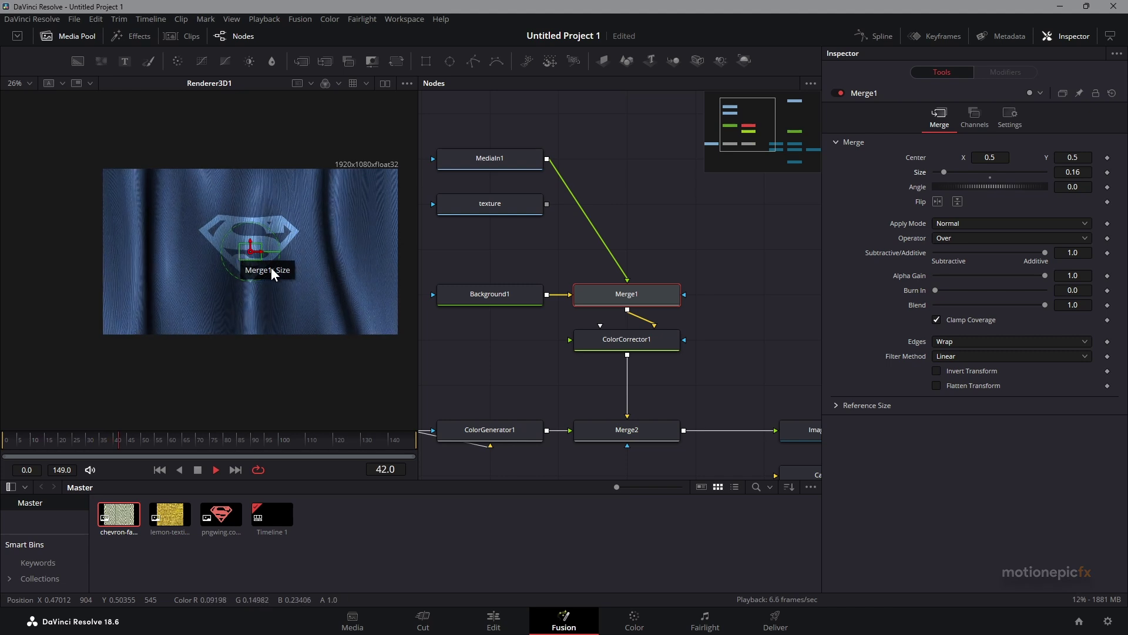
pyautogui.click(520, 374)
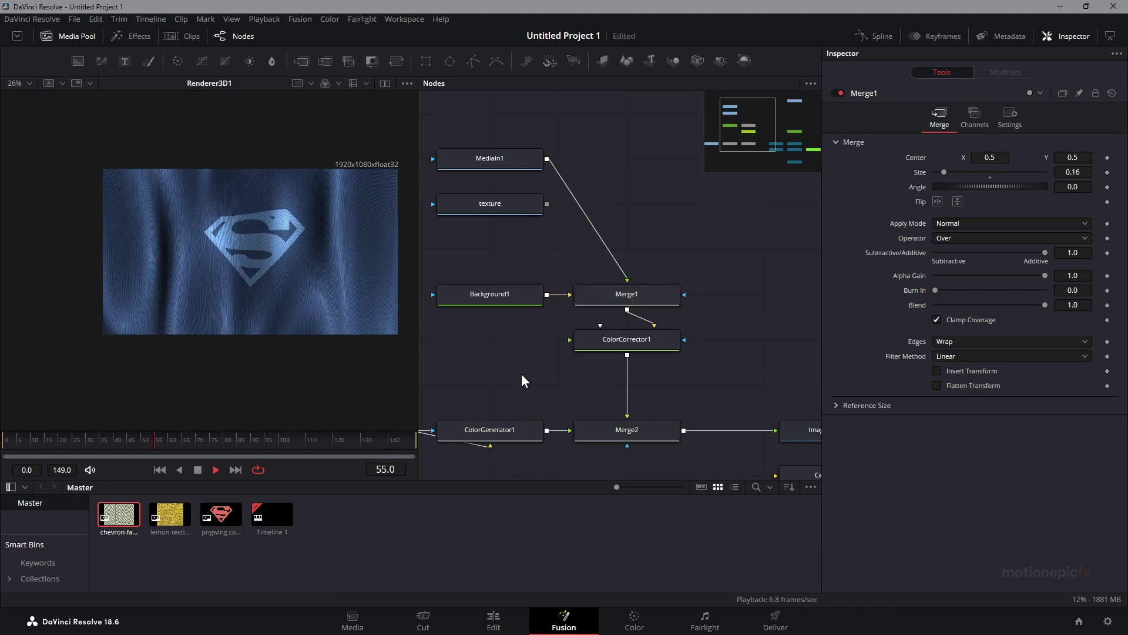